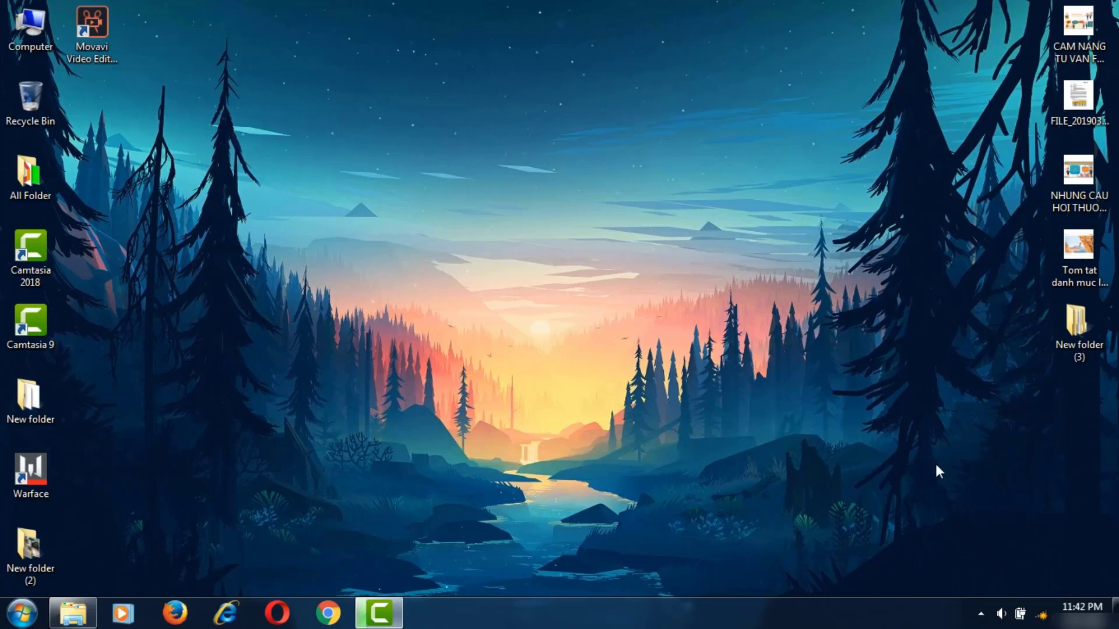
- Connect to the HTC Portable Hotspot Wi-Fi network and confirm it shows Internet access
left_click(1042, 615)
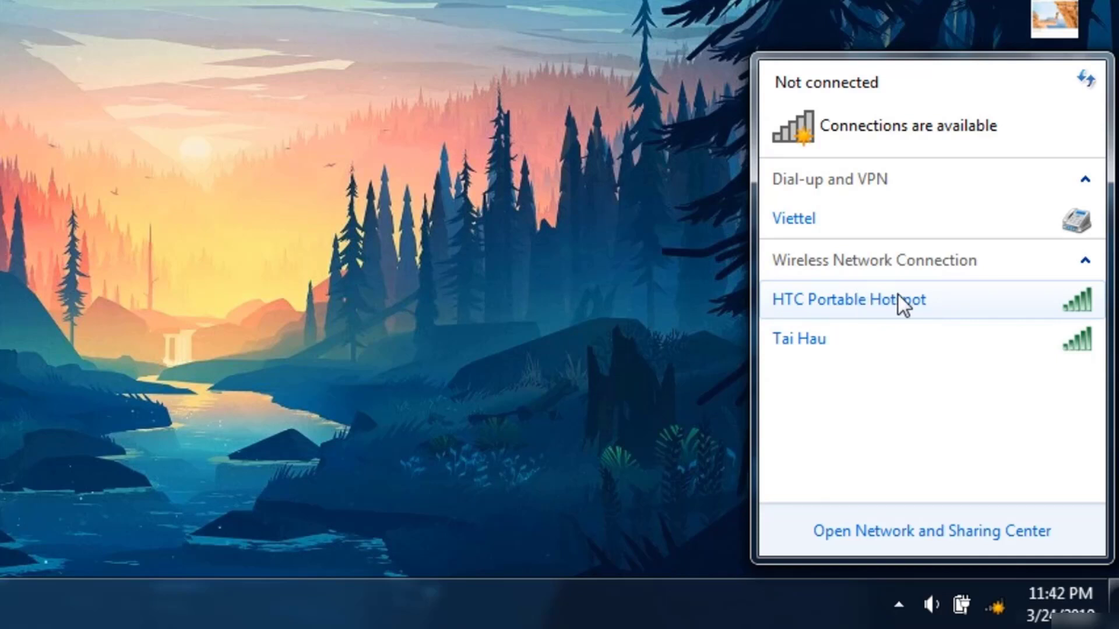
left_click(908, 305)
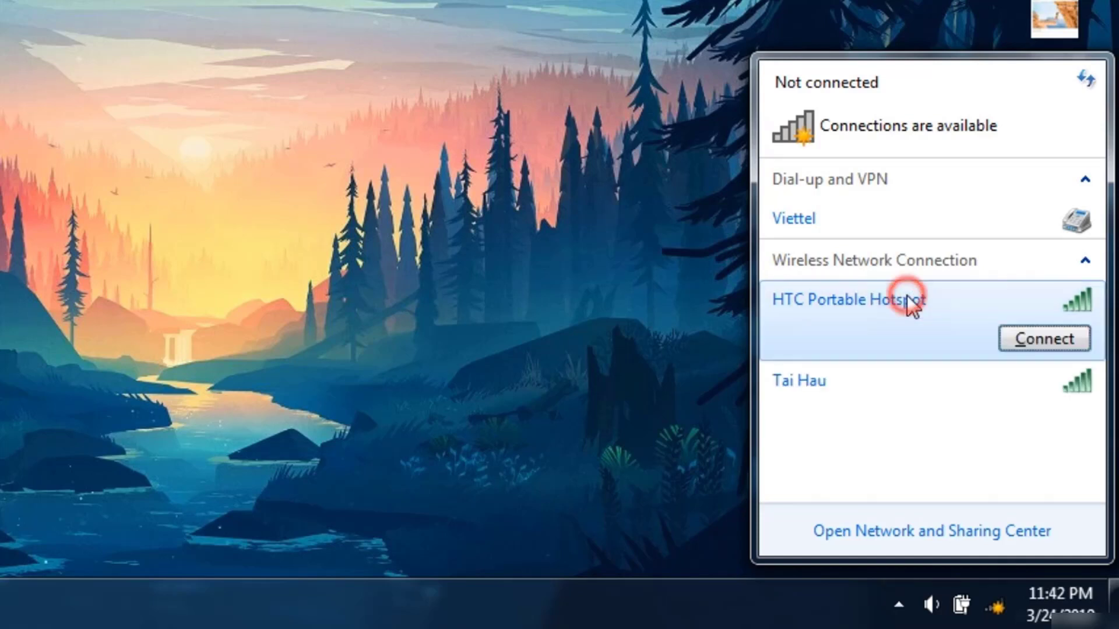
left_click(1009, 333)
left_click(1008, 335)
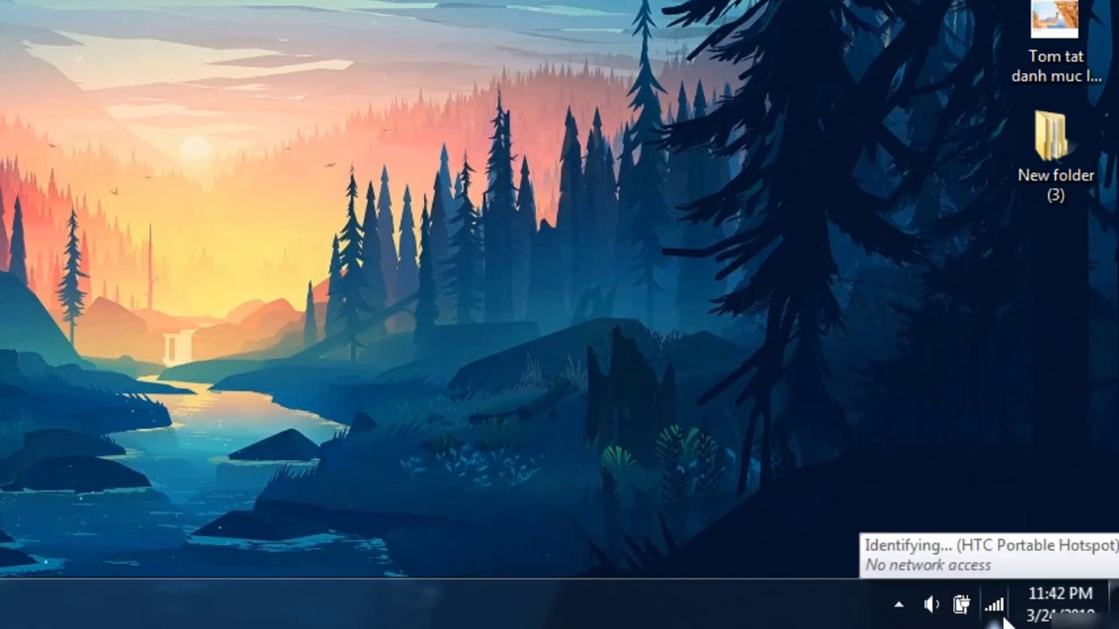
left_click(994, 607)
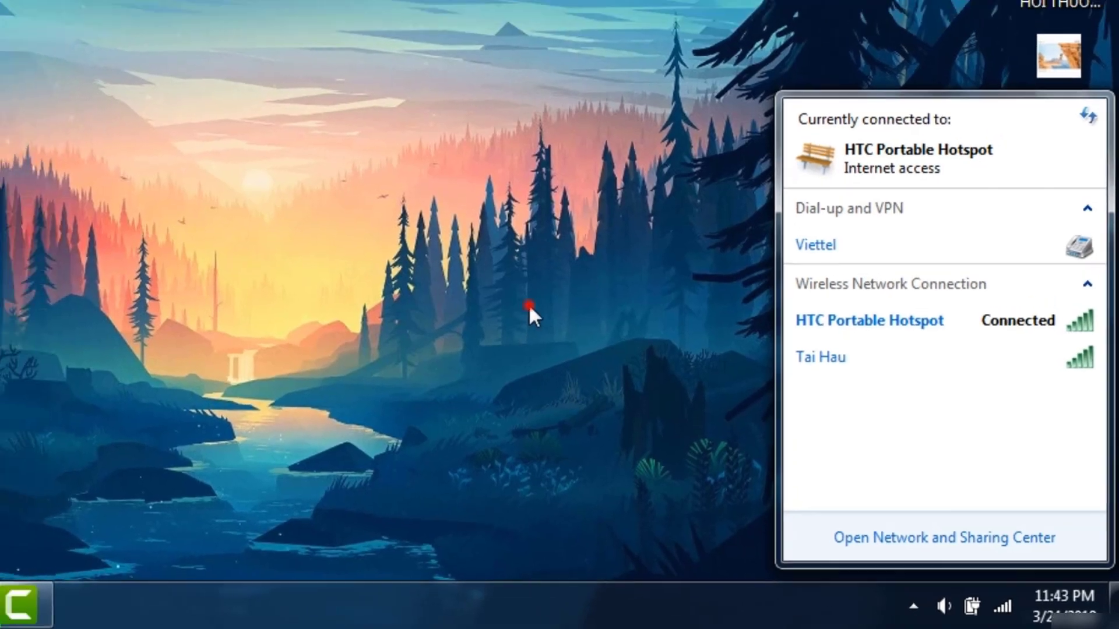
left_click(490, 298)
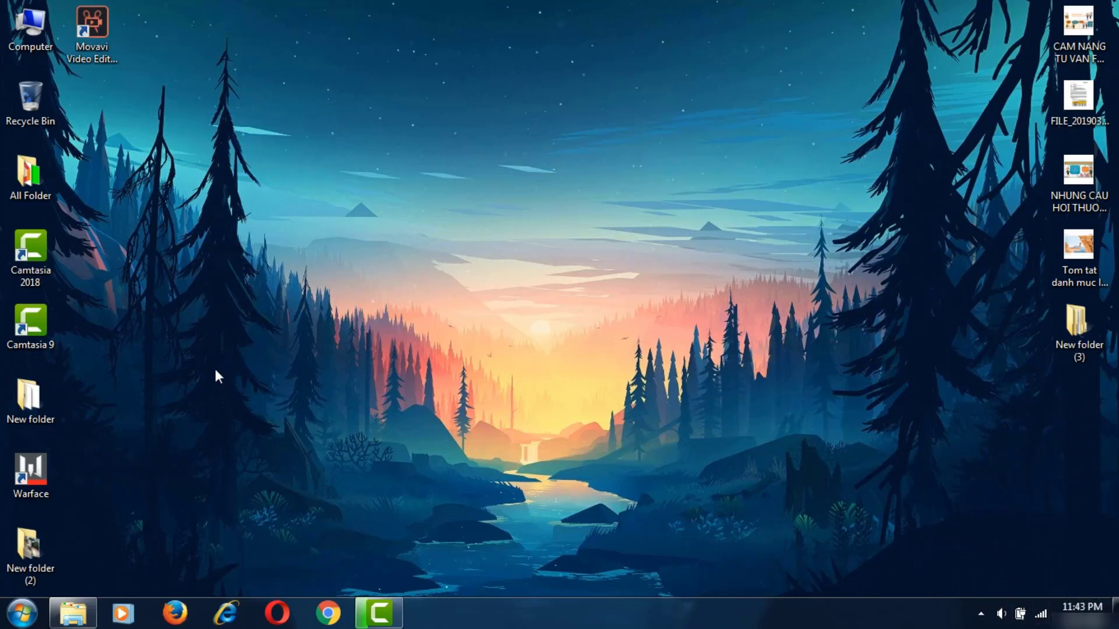
- Open the desktop's Personalize window and close it again
right_click(425, 161)
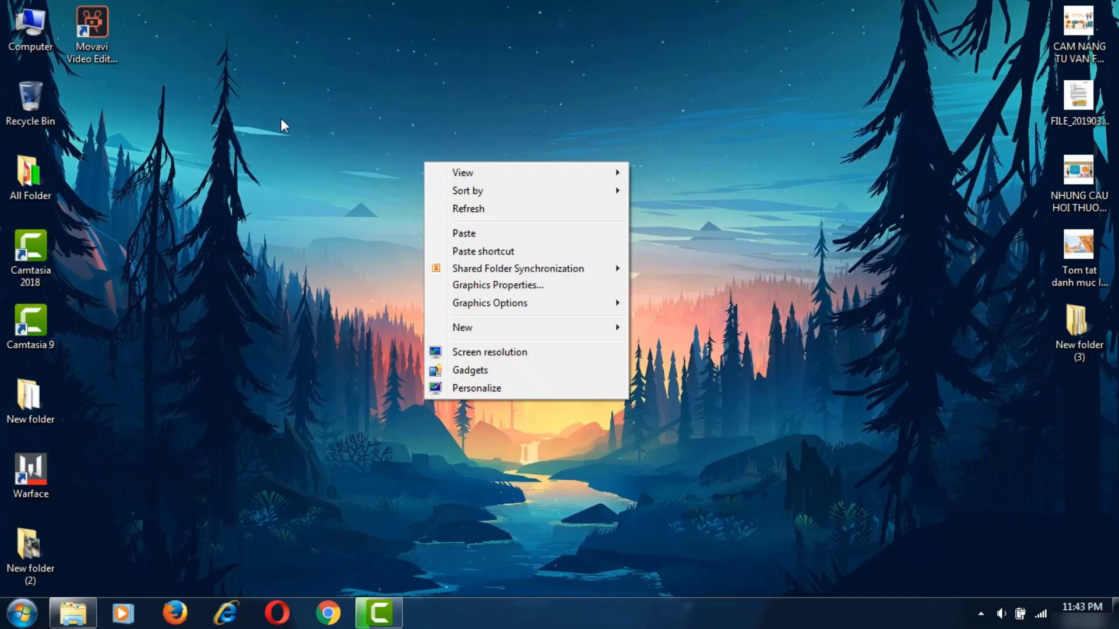
left_click(318, 114)
right_click(366, 105)
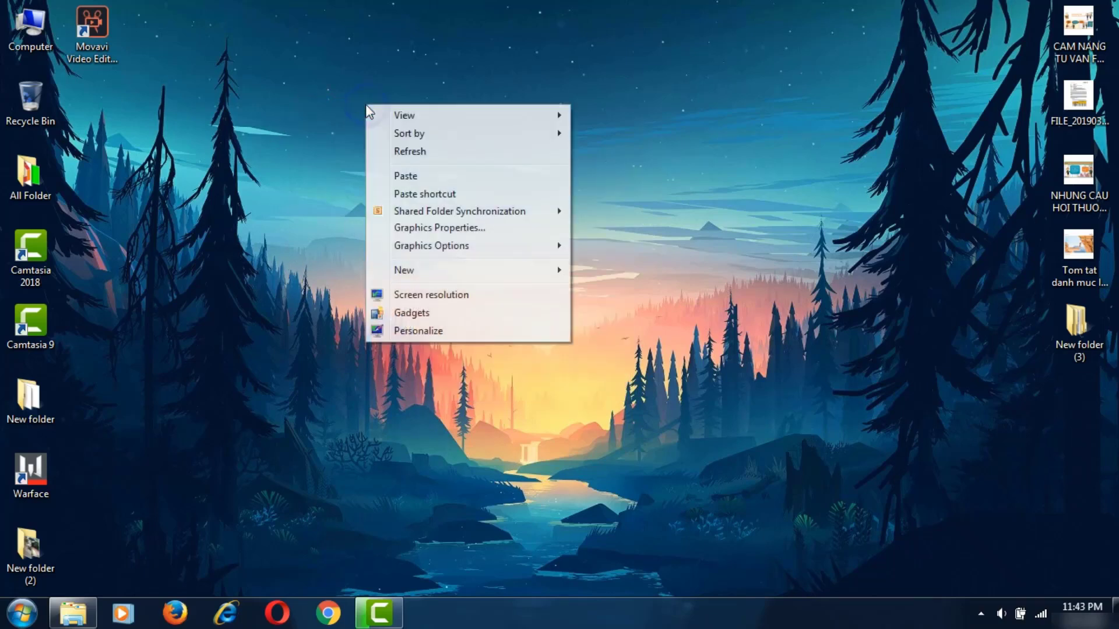
left_click(436, 330)
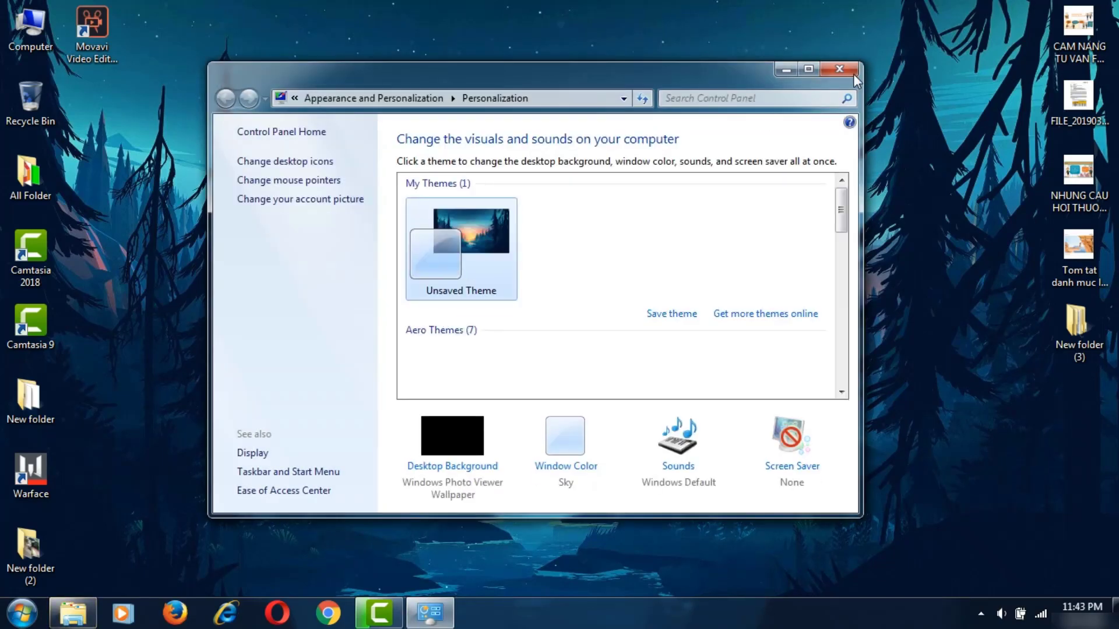
left_click(839, 69)
- Check the 1366 × 768 screen resolution, then bring up the desktop menu's Graphics Options
right_click(653, 84)
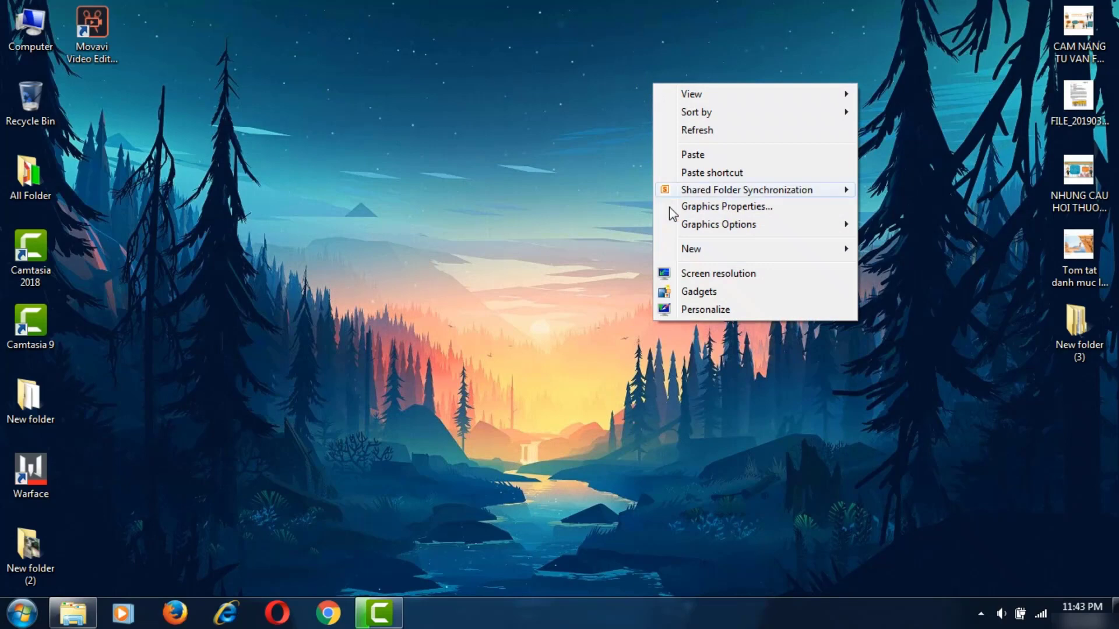
left_click(703, 274)
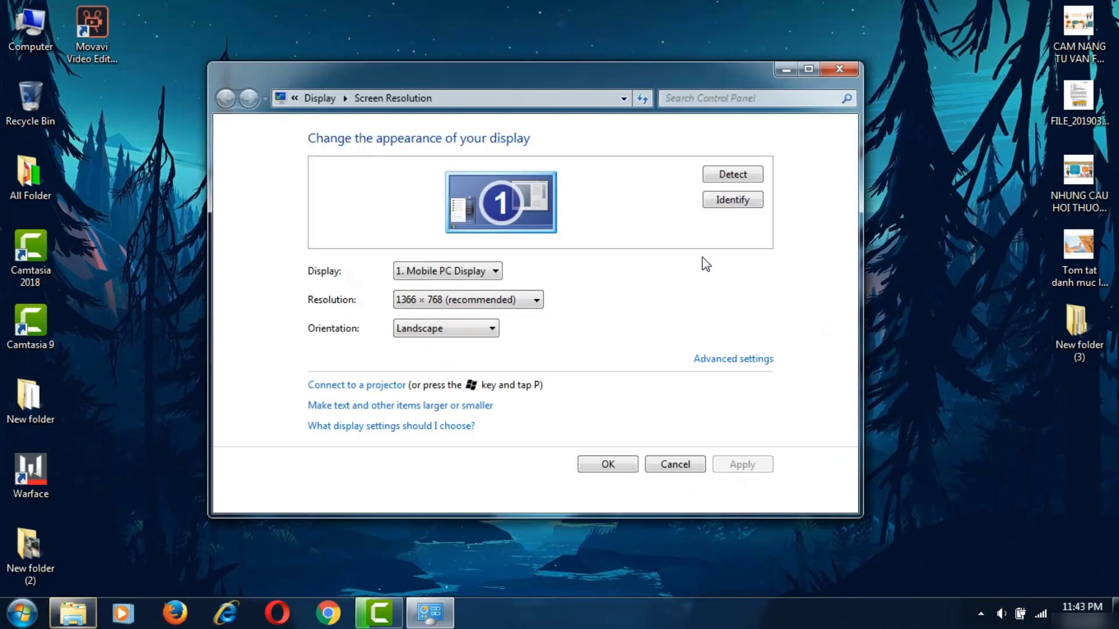
left_click(854, 65)
right_click(576, 127)
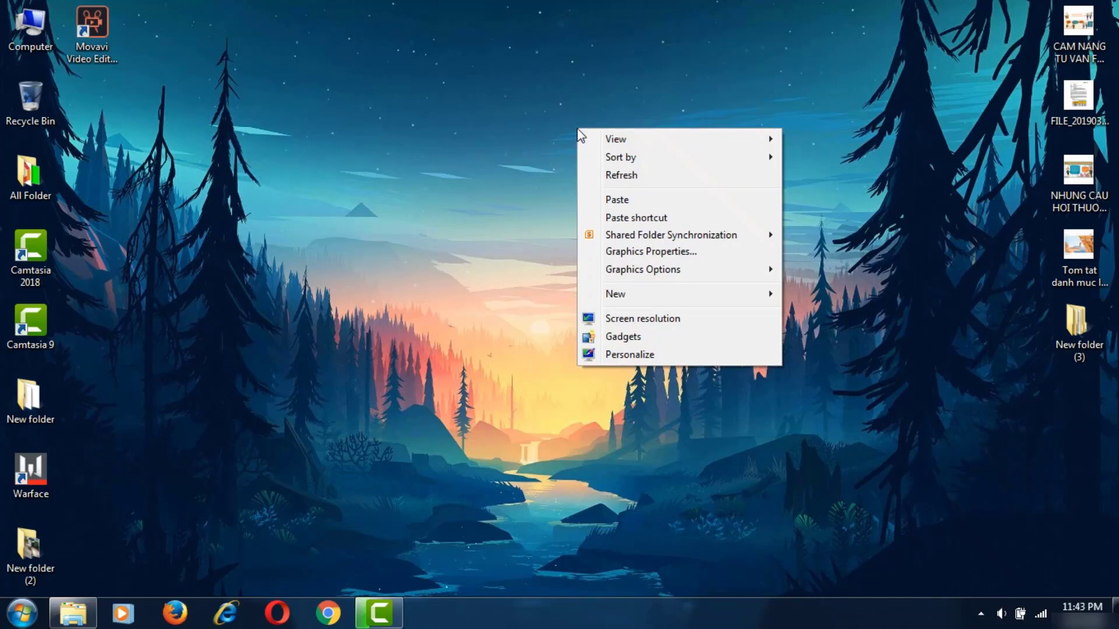
- Open Intel Graphics Properties and dismiss the display wizard
left_click(653, 252)
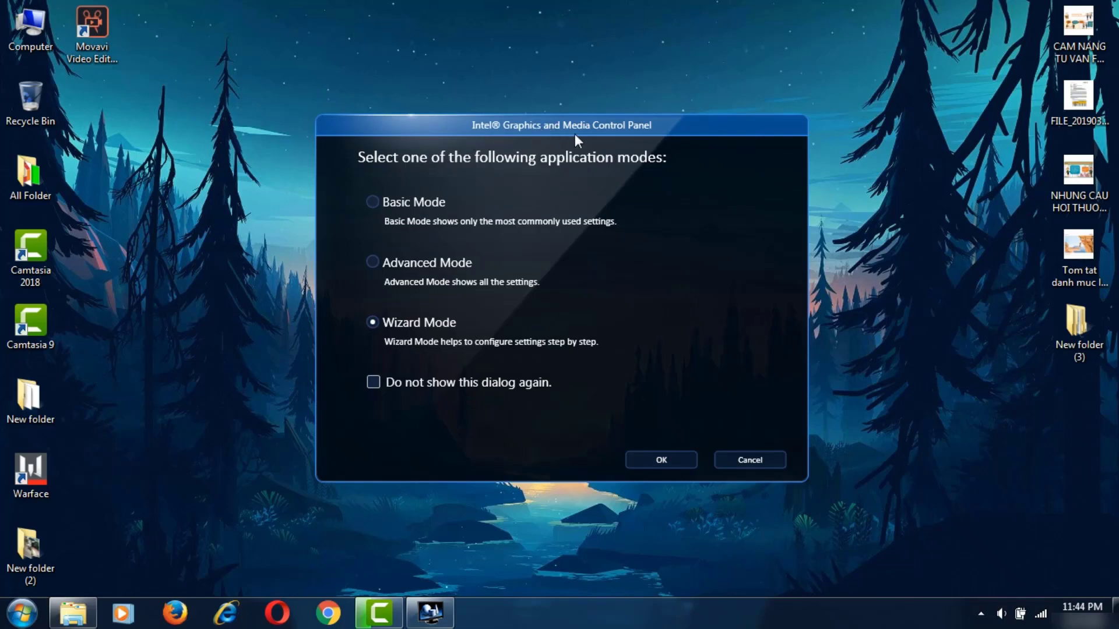
left_click(638, 459)
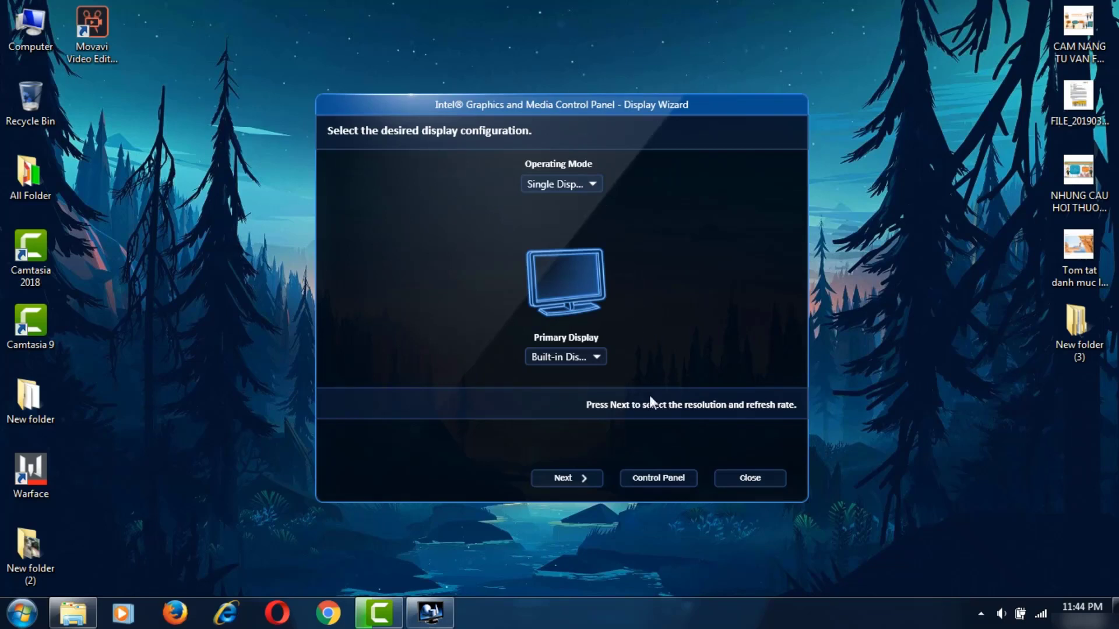
left_click(748, 479)
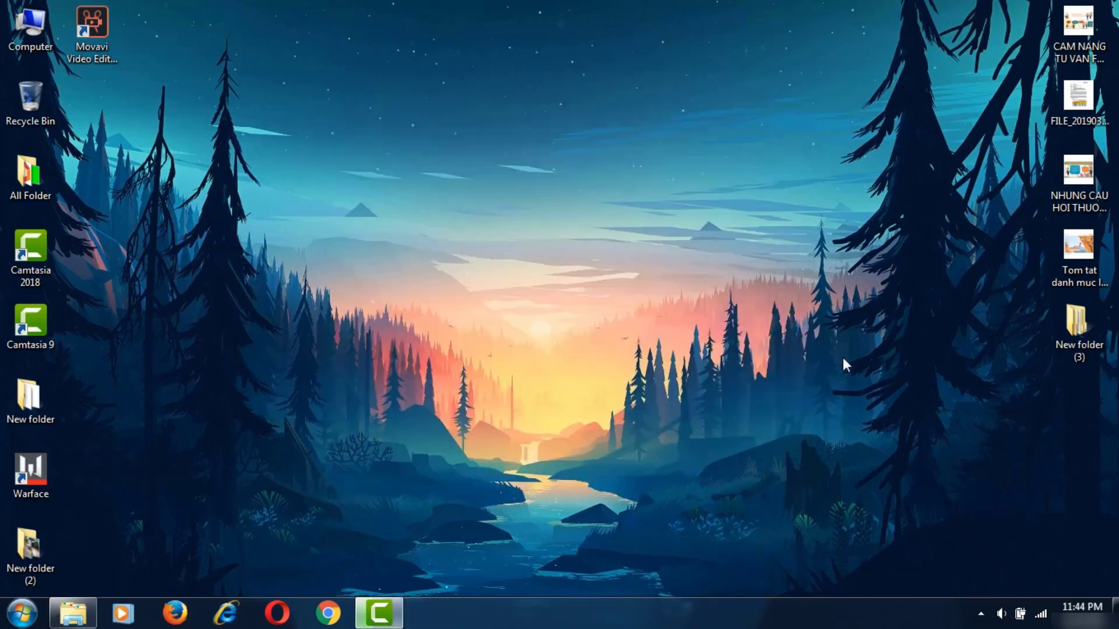
- Reopen the panel in Basic Mode, review 1366 x 768, 32 Bit, 60p Hz, and cancel
right_click(680, 151)
left_click(728, 272)
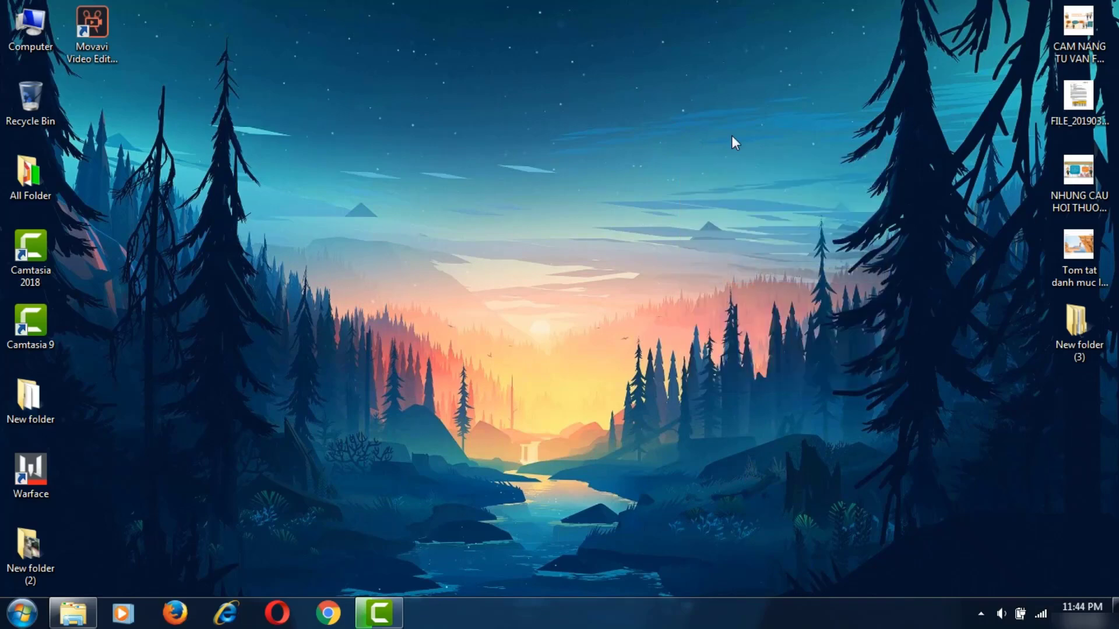
left_click(426, 204)
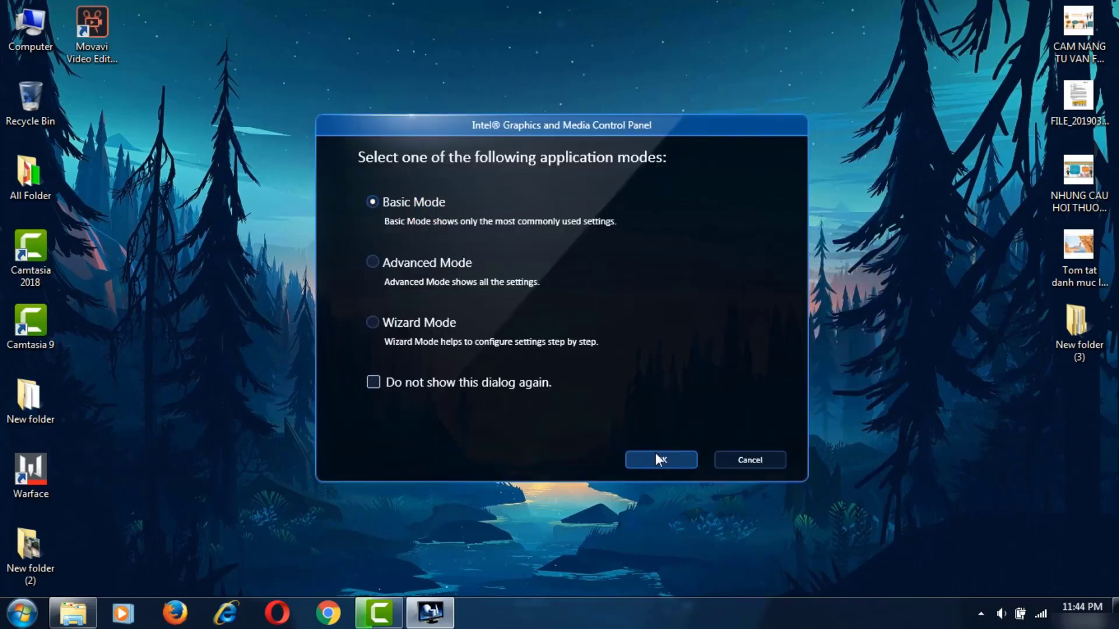
left_click(655, 458)
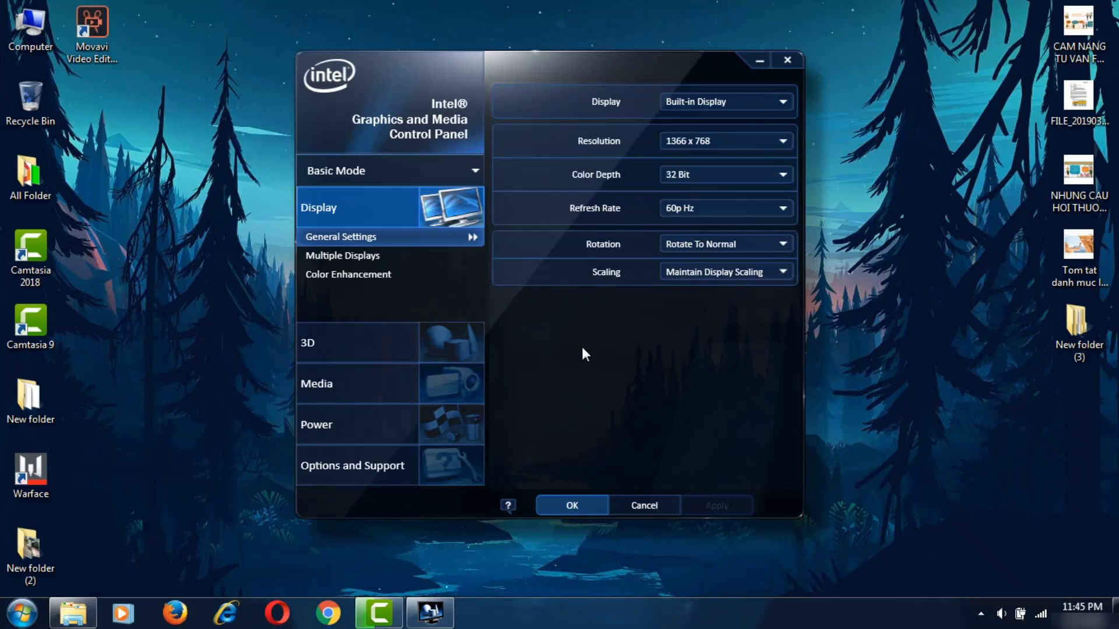
left_click(656, 506)
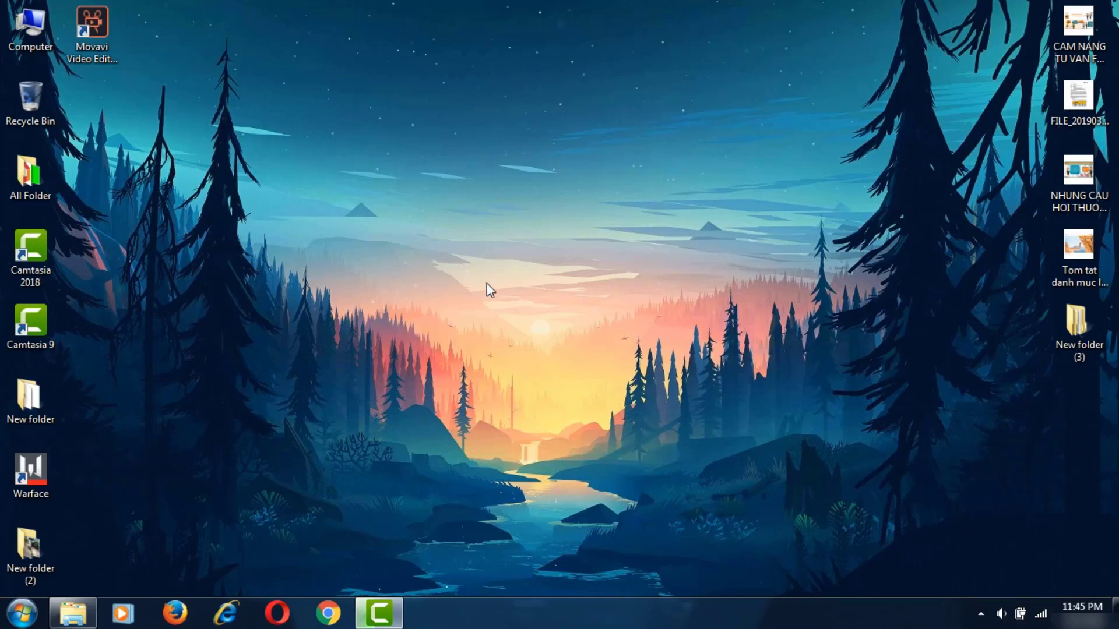
- View Computer properties: Core i5-3210M, 6.00 GB RAM, 64-bit Windows 7 Ultimate
right_click(37, 36)
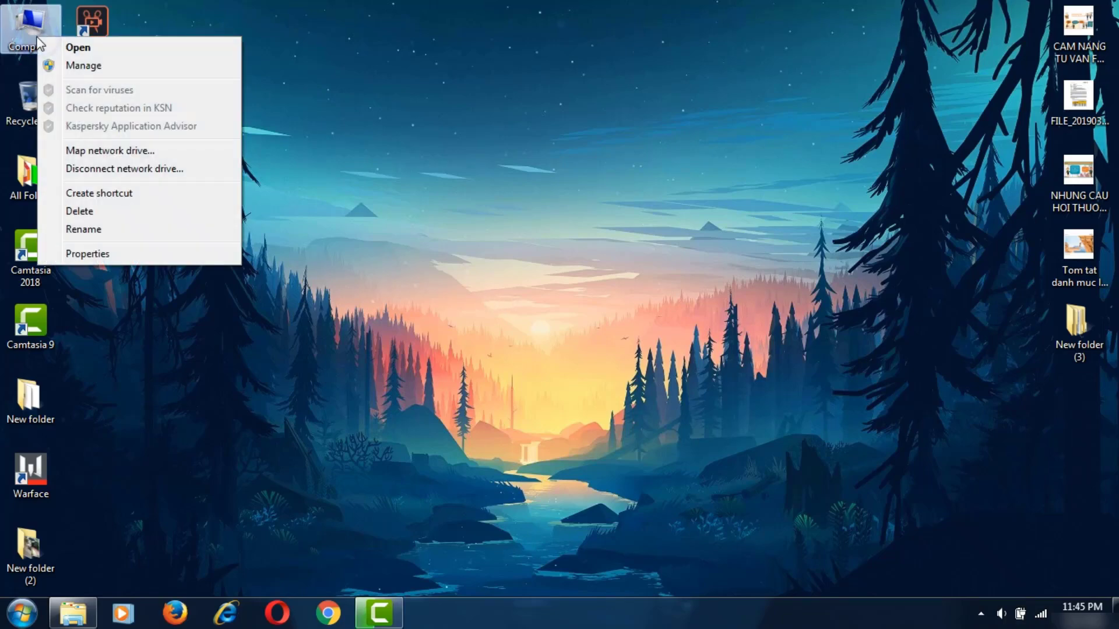
left_click(119, 252)
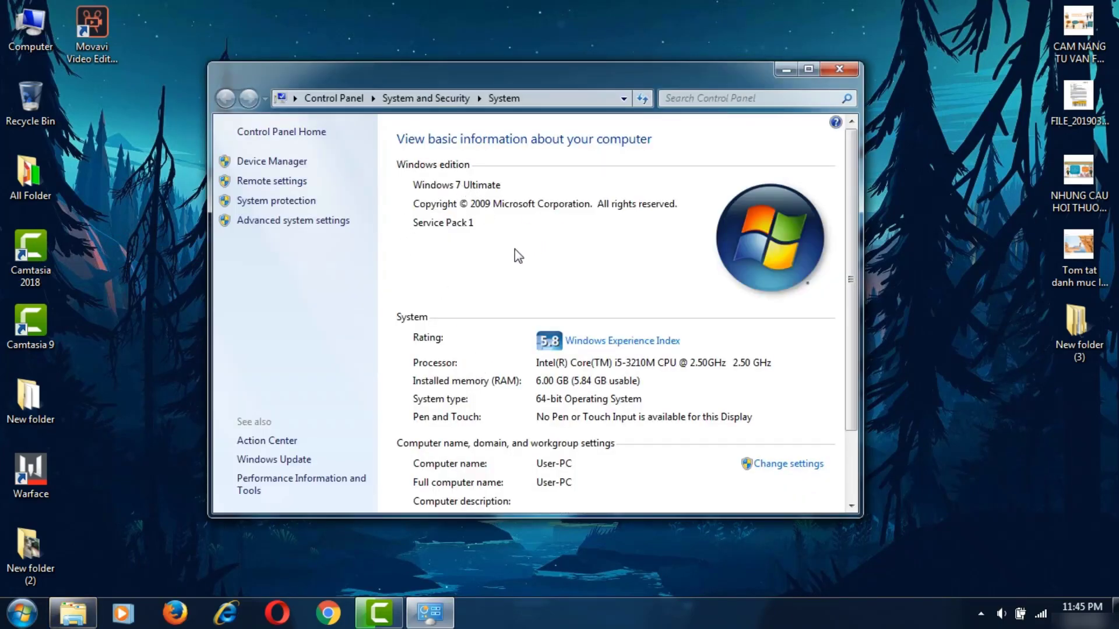
scroll(513, 259, "down", 2)
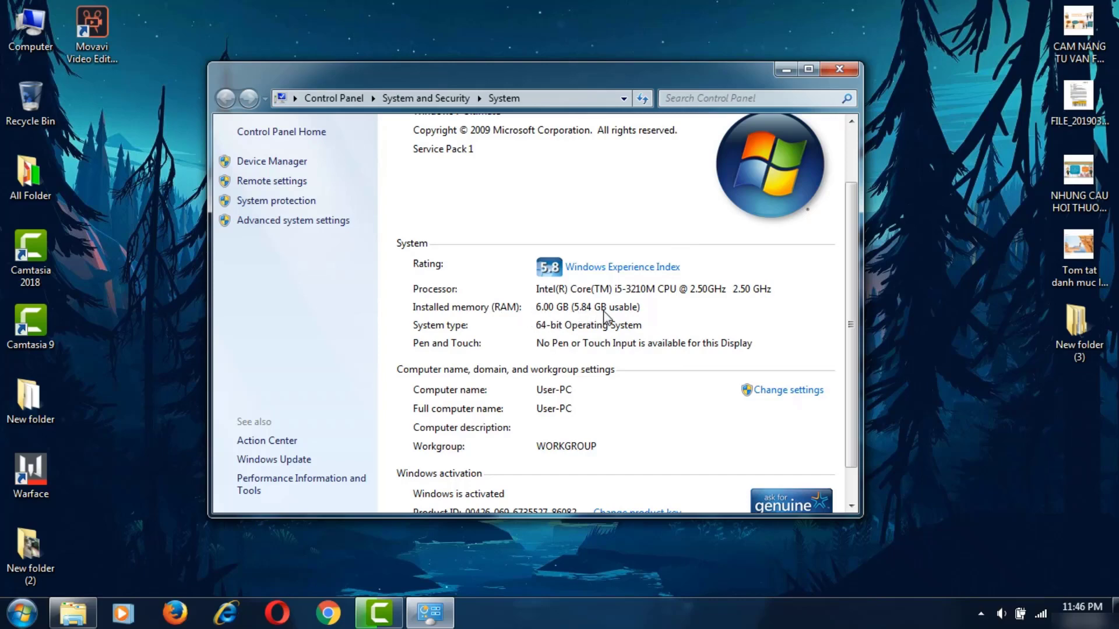
scroll(606, 321, "down", 1)
scroll(610, 328, "up", 1)
scroll(610, 329, "up", 1)
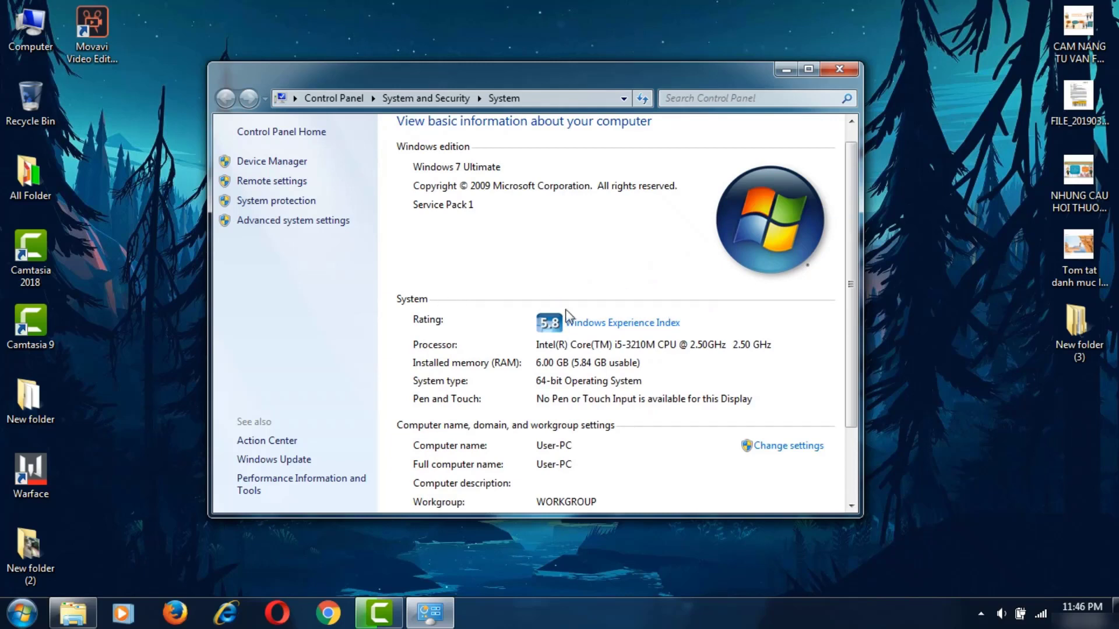
- Close the System window and launch Warface from the Start menu
left_click(838, 70)
key("super")
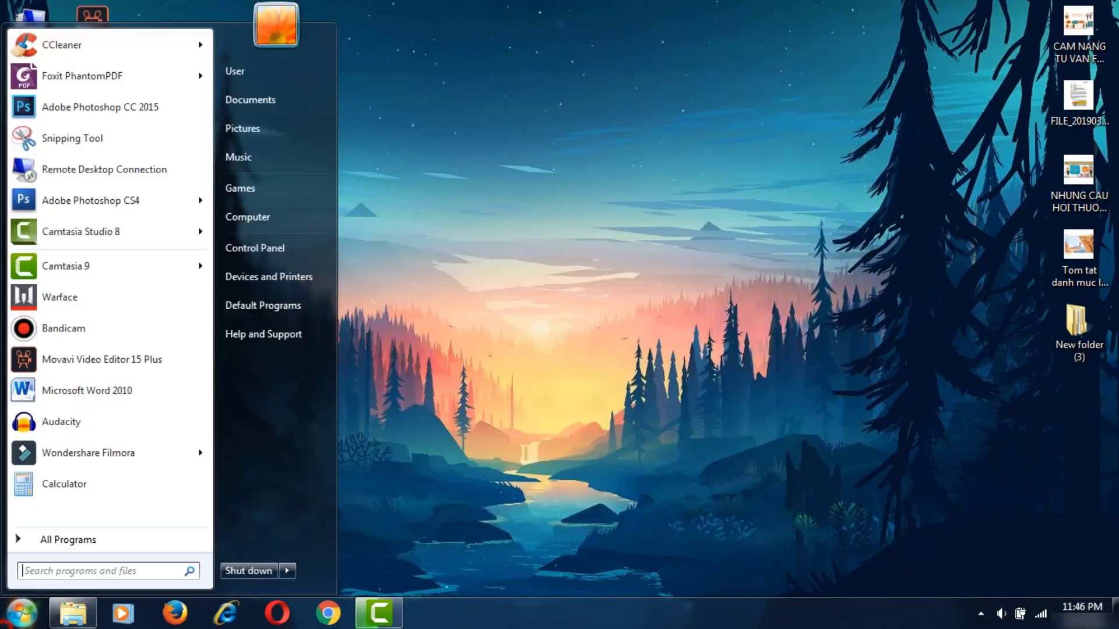
left_click(98, 298)
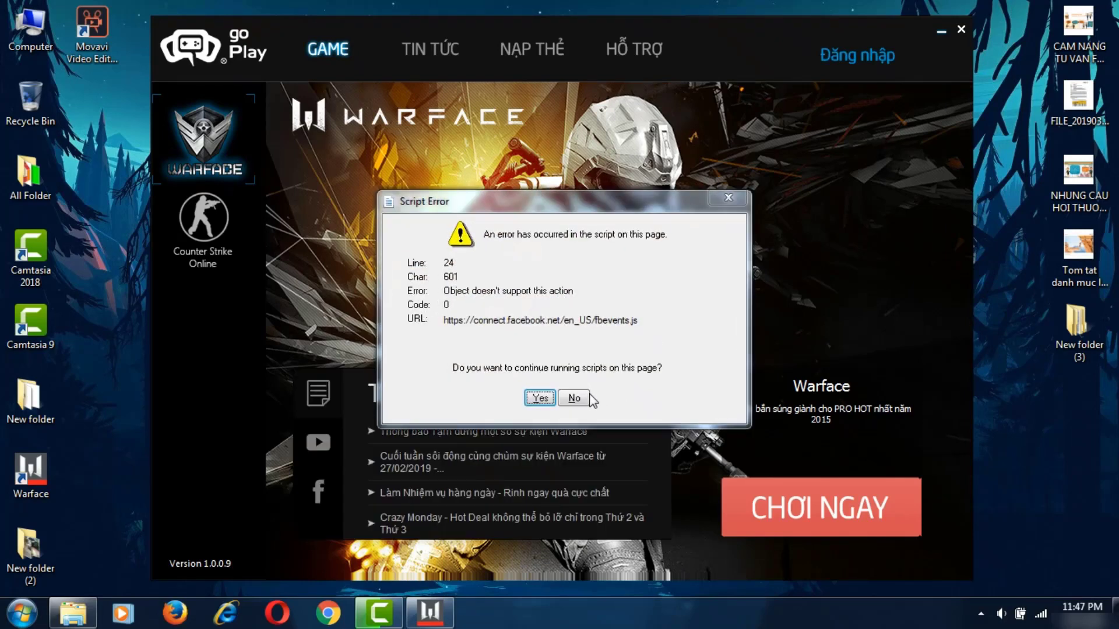
- Dismiss the fbevents.js script error and sign in to goPlay with the account username and password
left_click(589, 395)
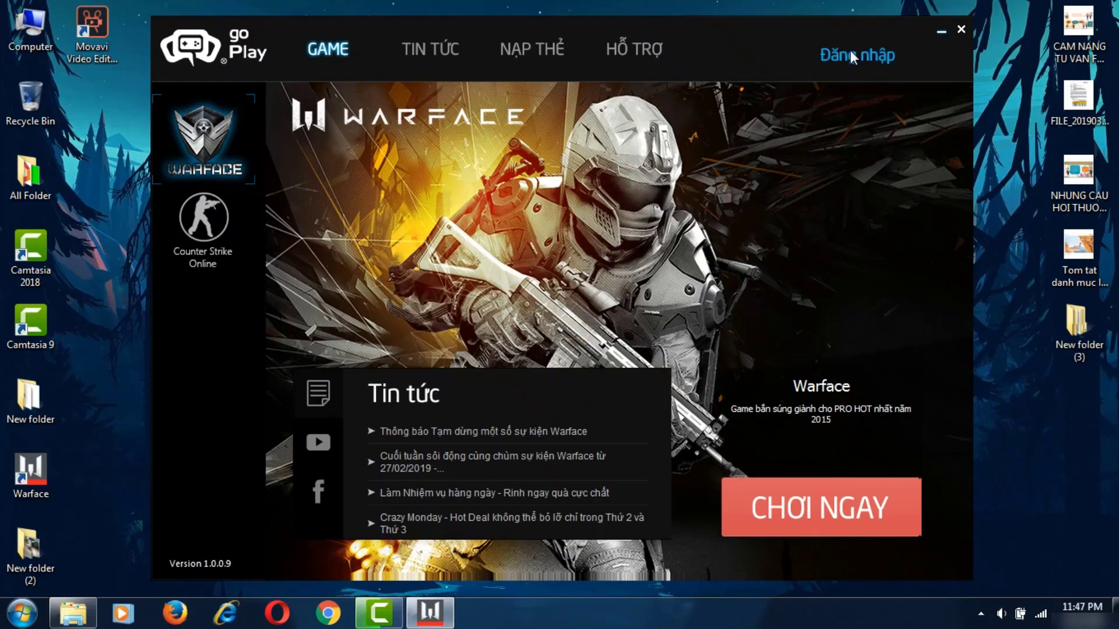
left_click(852, 56)
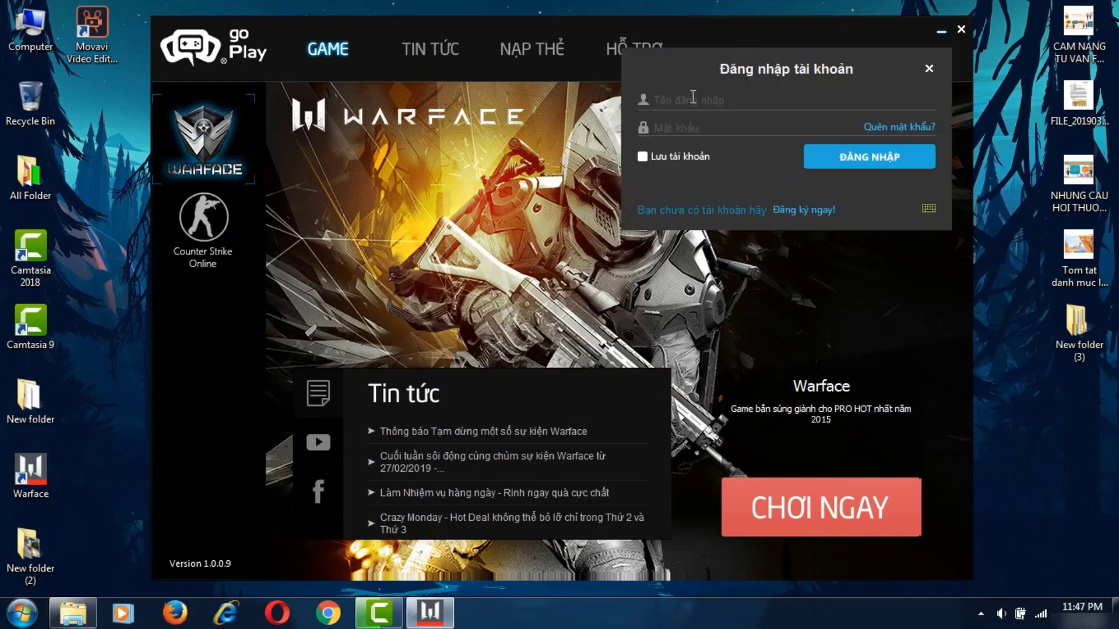
left_click(784, 104)
type("abcd")
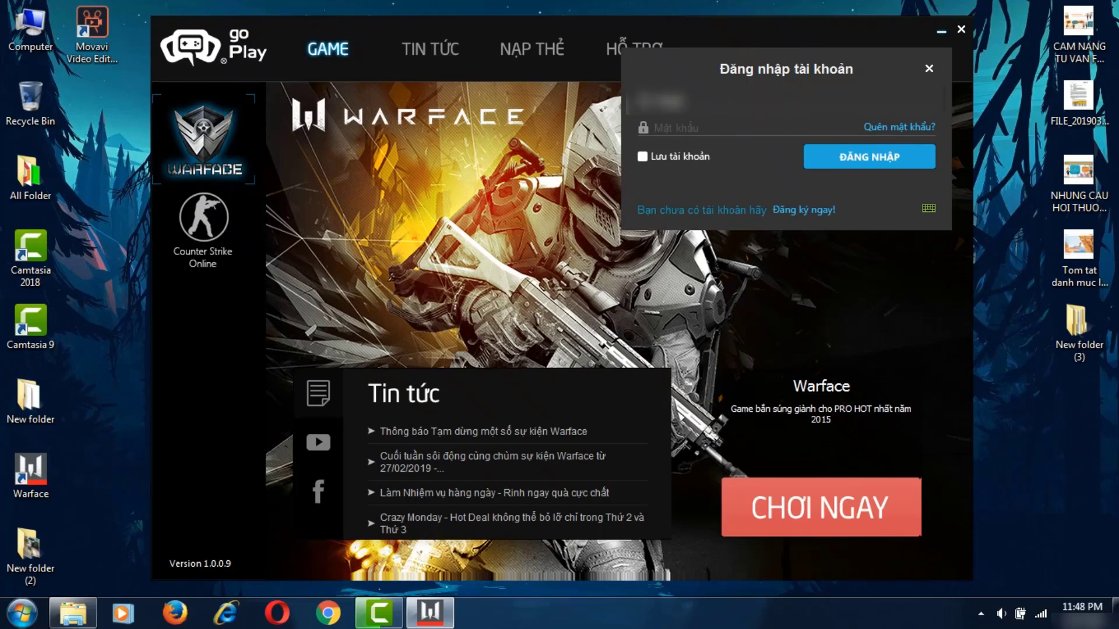
type("efghijklmnopqr")
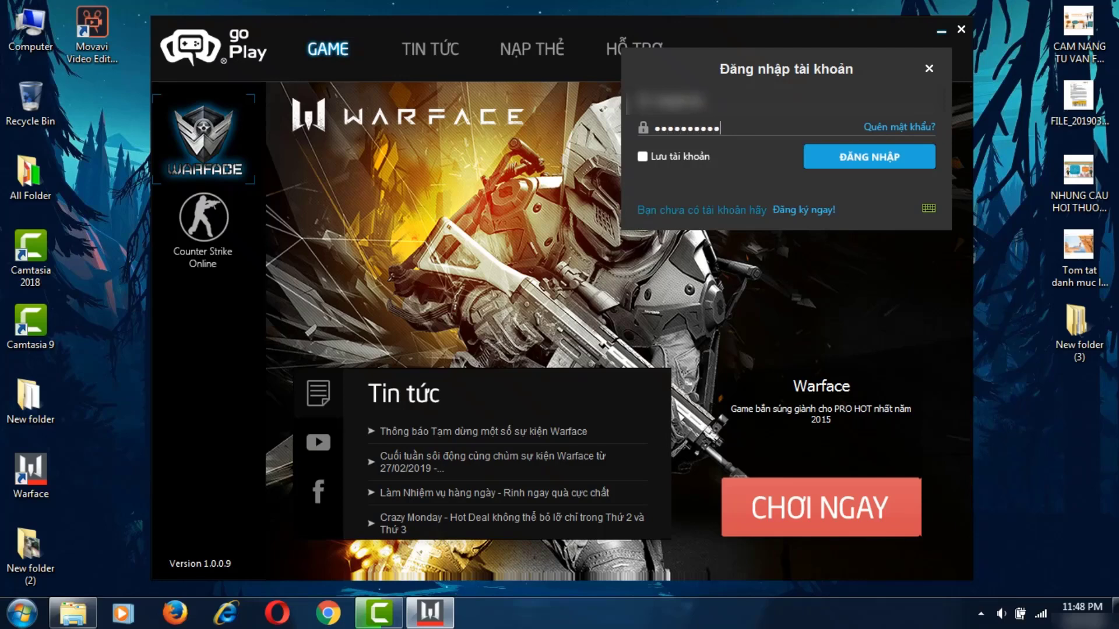
key("Return")
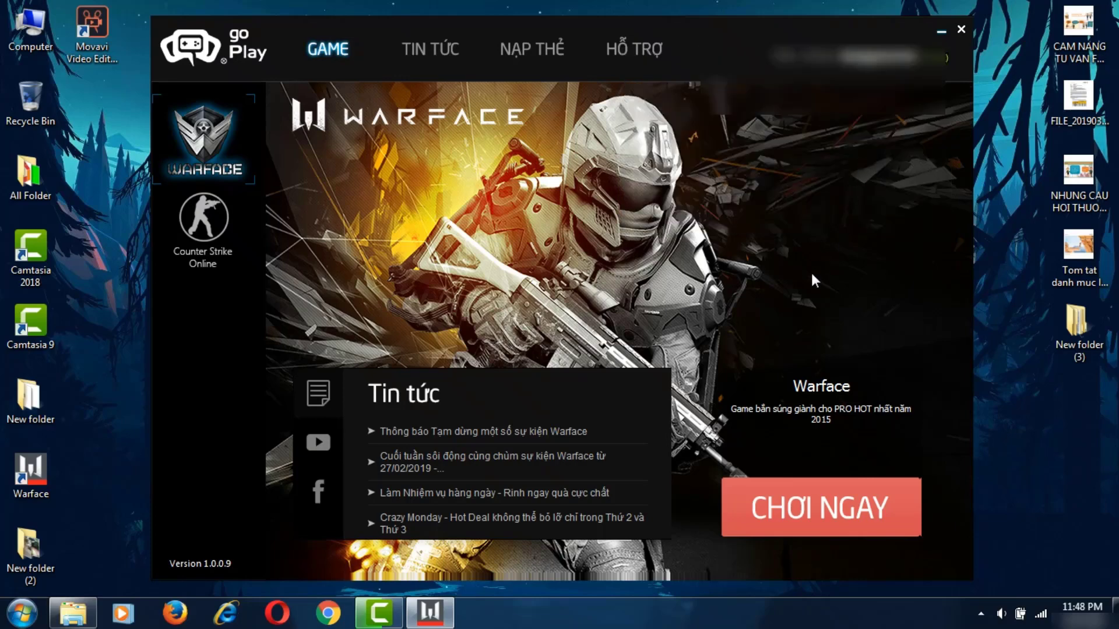
- Start Warface with the CHƠI NGAY button and wait for the game window to load
left_click(795, 516)
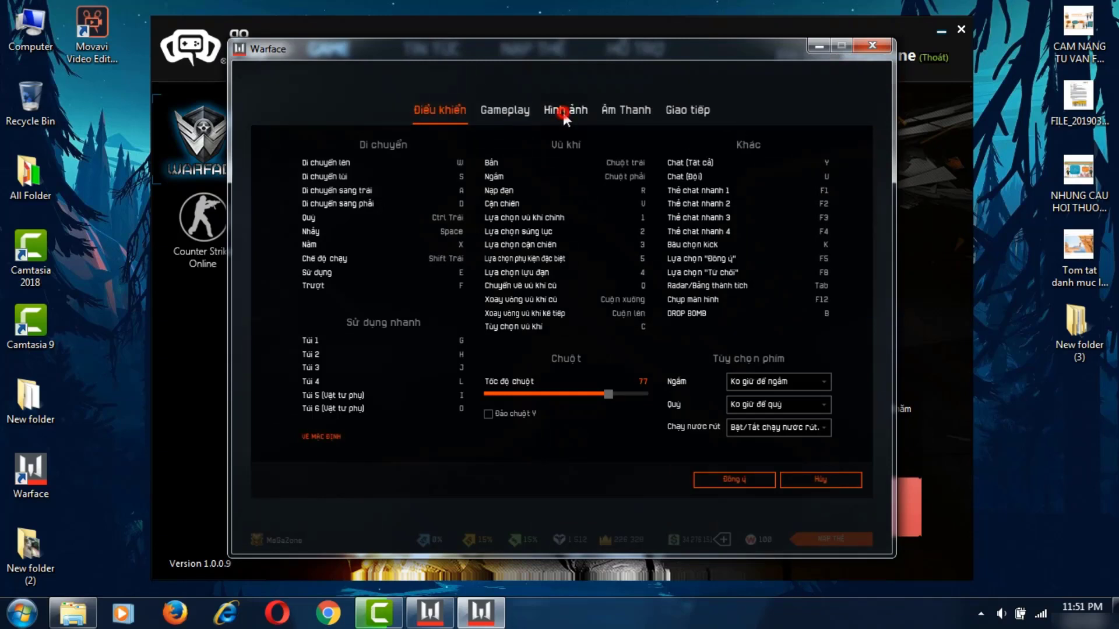
- Set the resolution to 1280 X 720 (16 x 9), keeping quality at Thấp, and confirm it
left_click(563, 113)
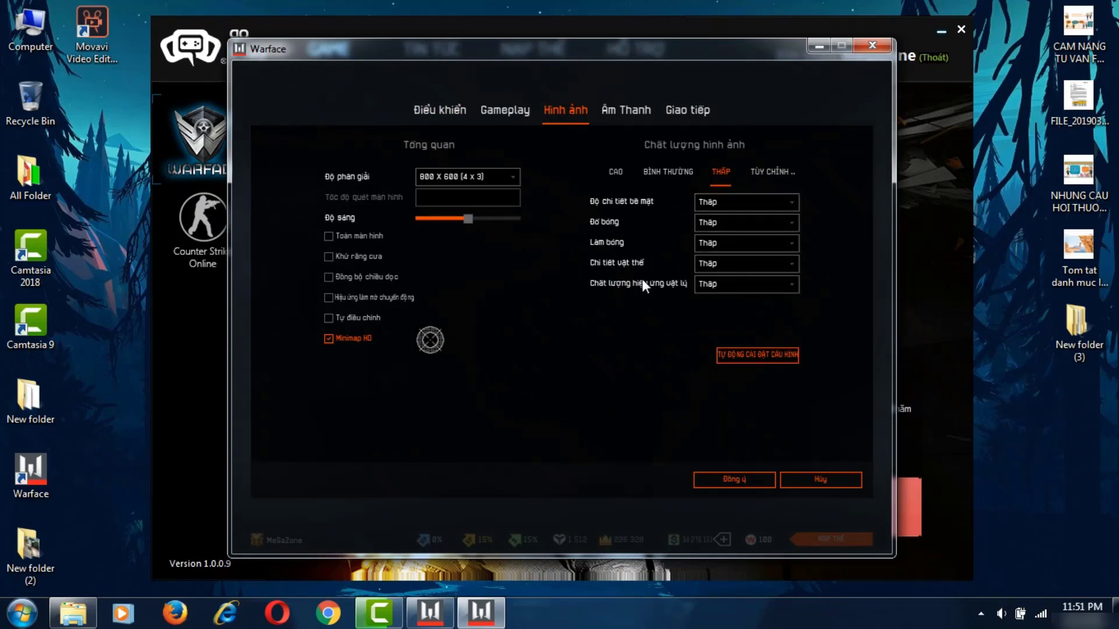
left_click(712, 201)
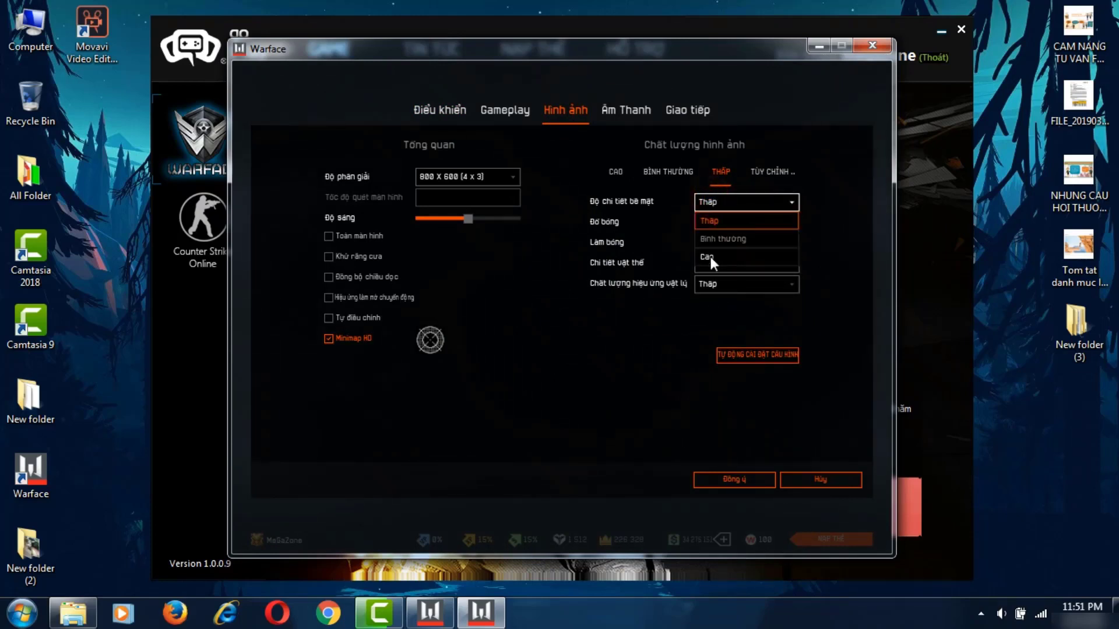
left_click(659, 243)
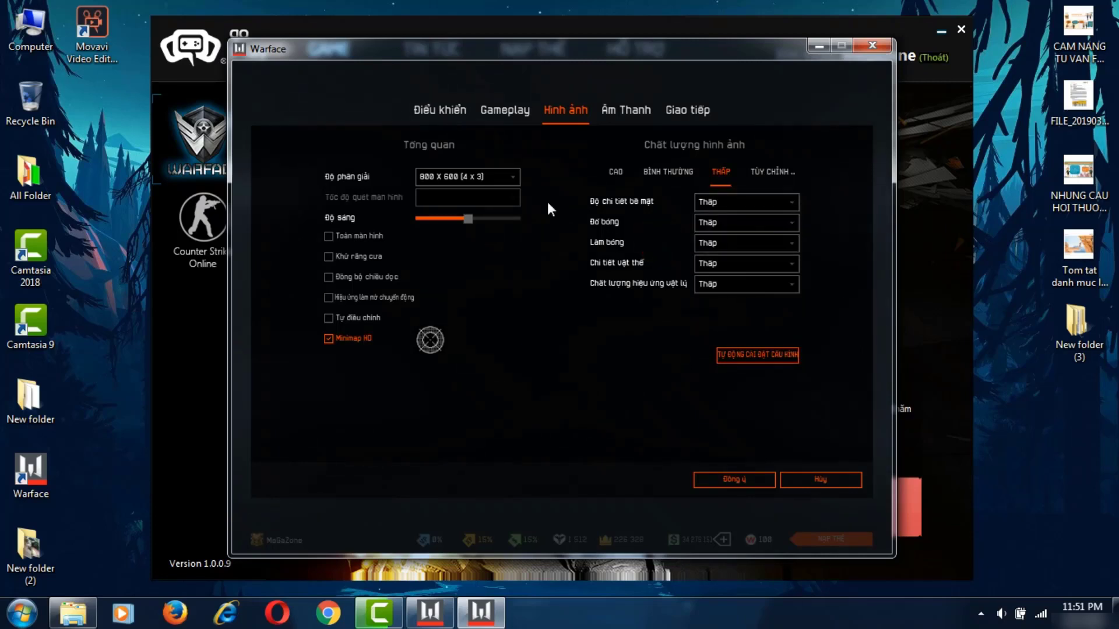
left_click(471, 179)
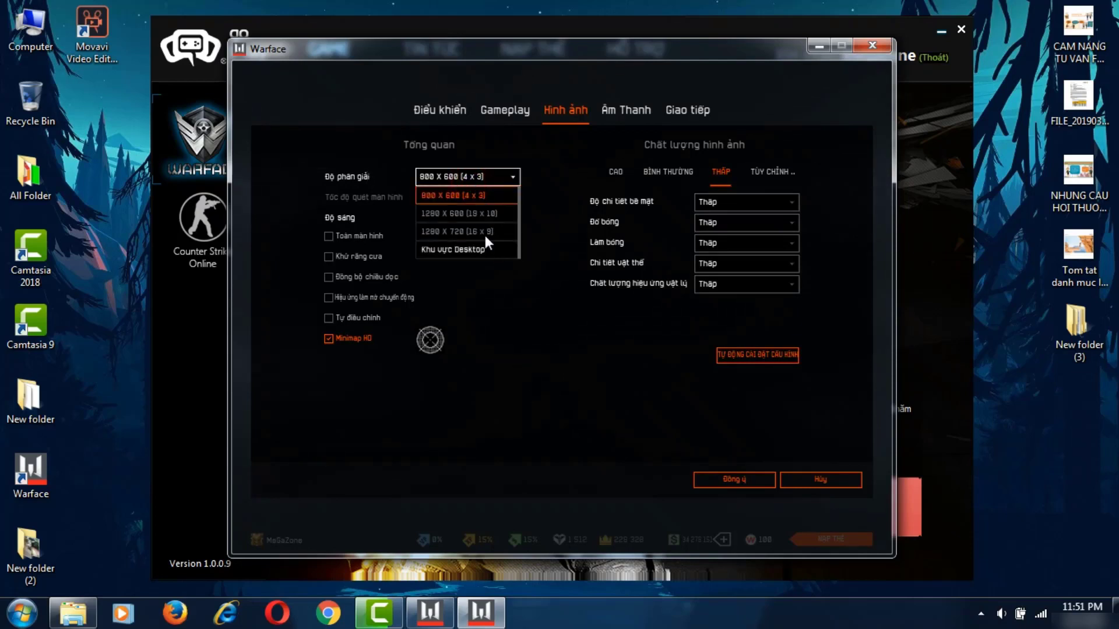
left_click(477, 213)
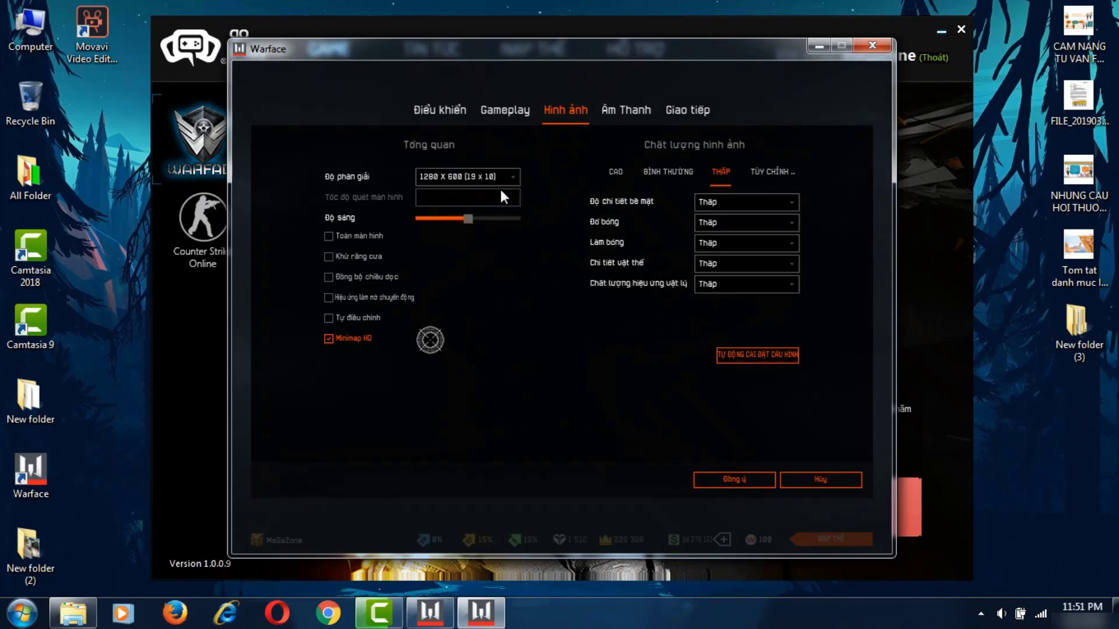
left_click(480, 169)
left_click(480, 228)
left_click(719, 482)
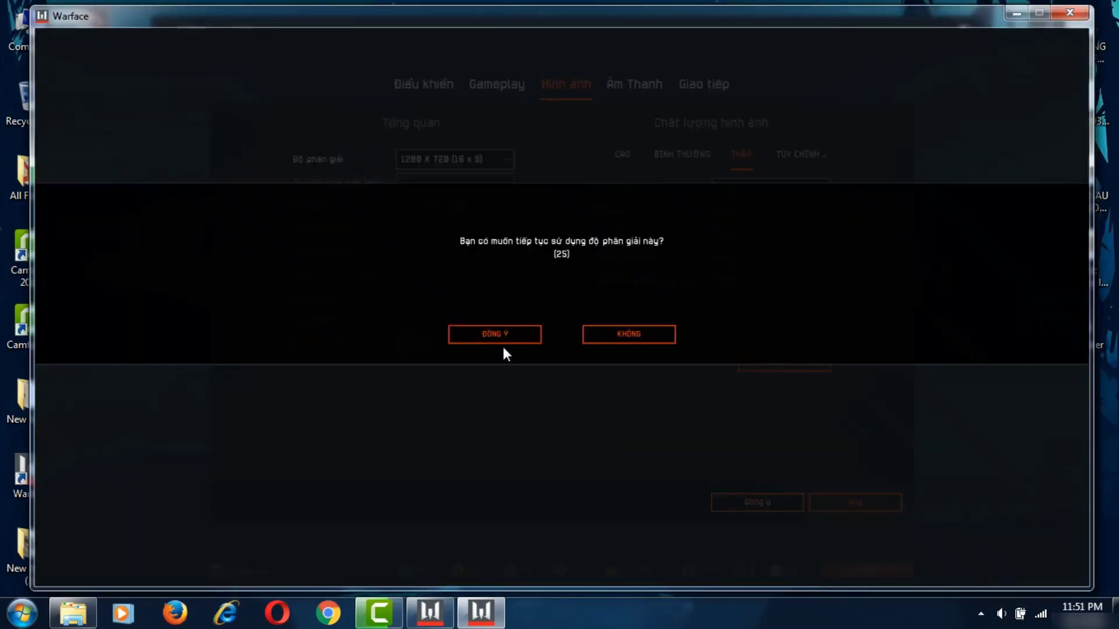
left_click(501, 337)
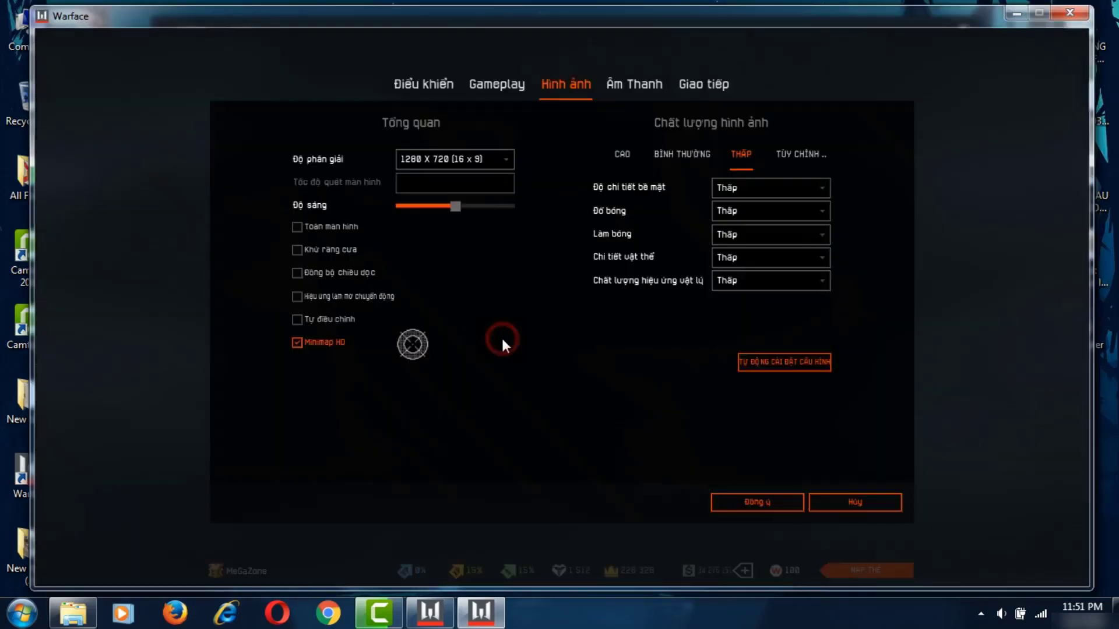
- Save the settings, open the KHO CHỨA inventory, and enter the PHÒNG CÁ shooting range
left_click(728, 501)
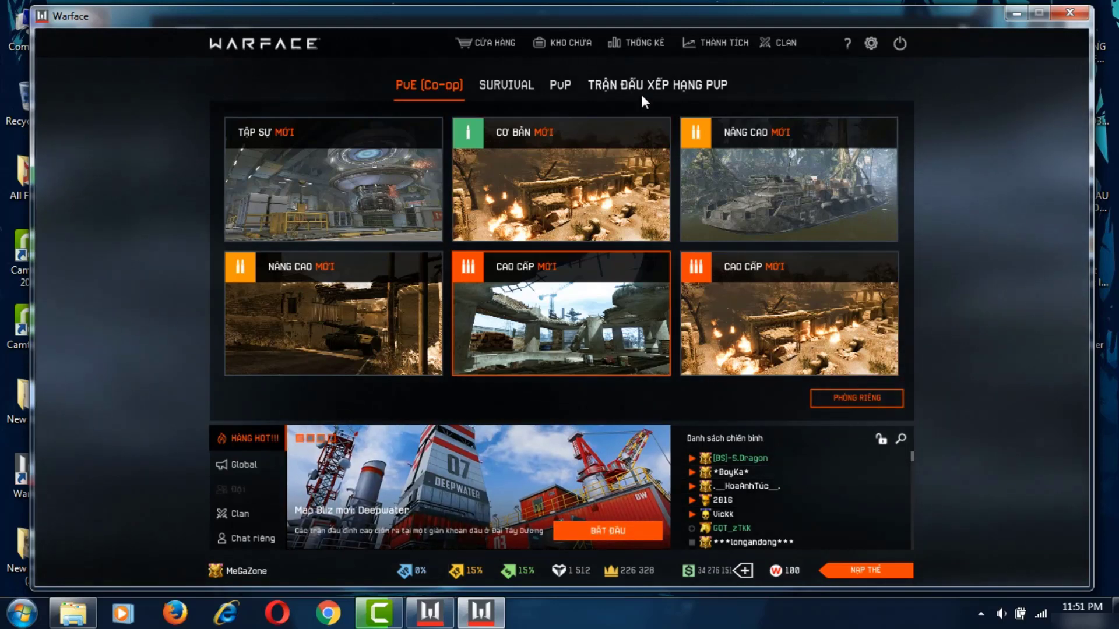
left_click(581, 40)
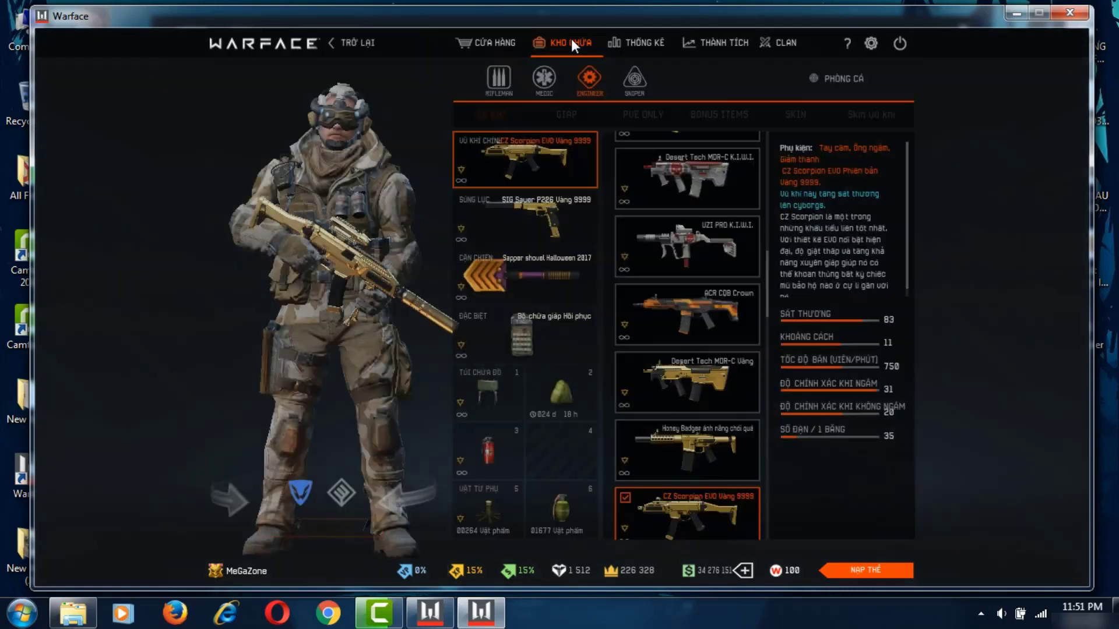
left_click(844, 87)
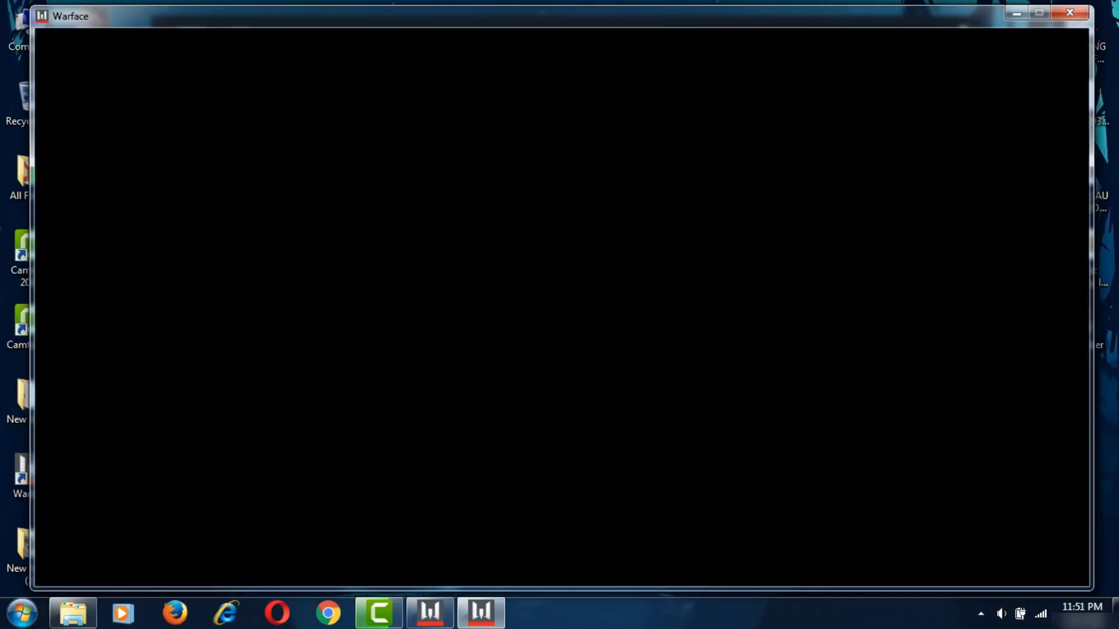
- Equip the gold CZ Scorpion, walk forward, and fire a scoped burst at the range targets
key("1")
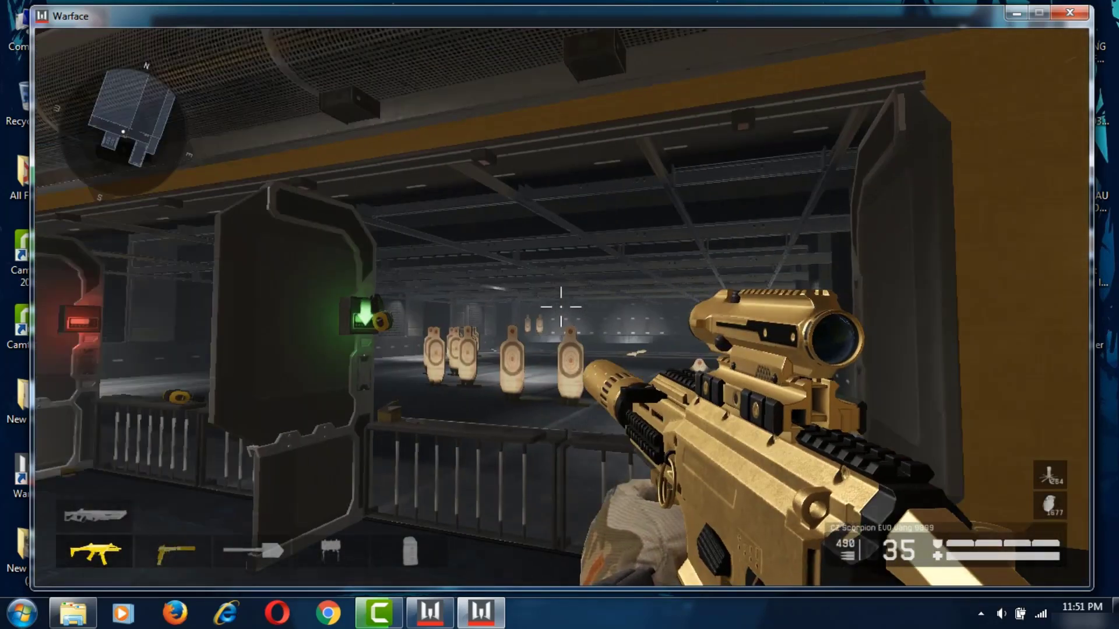
right_click(562, 307)
right_click(562, 307)
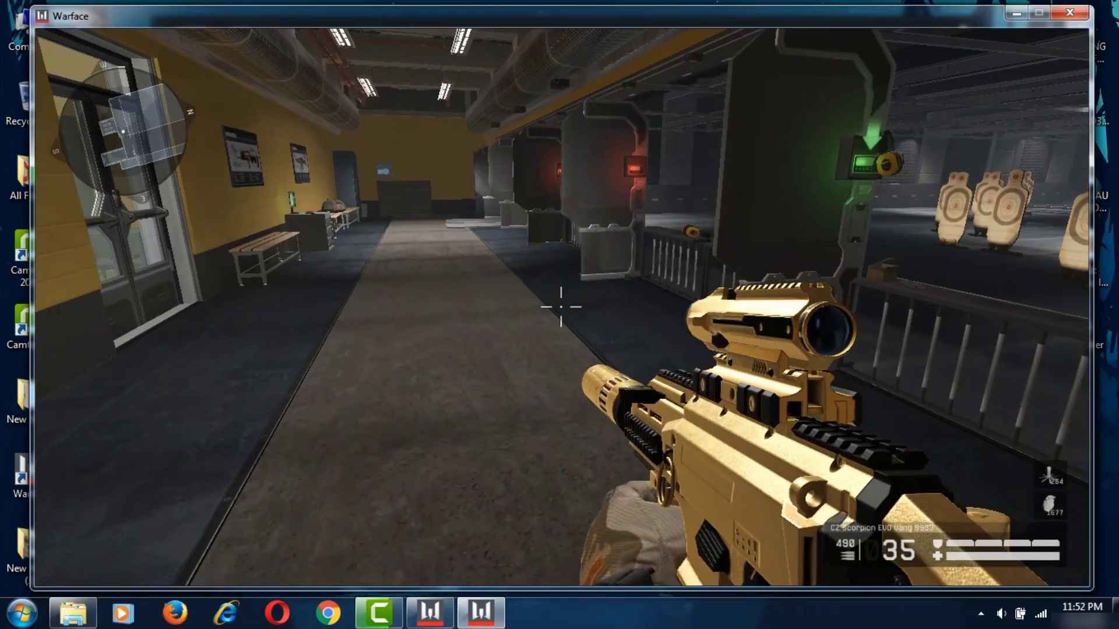
key("w")
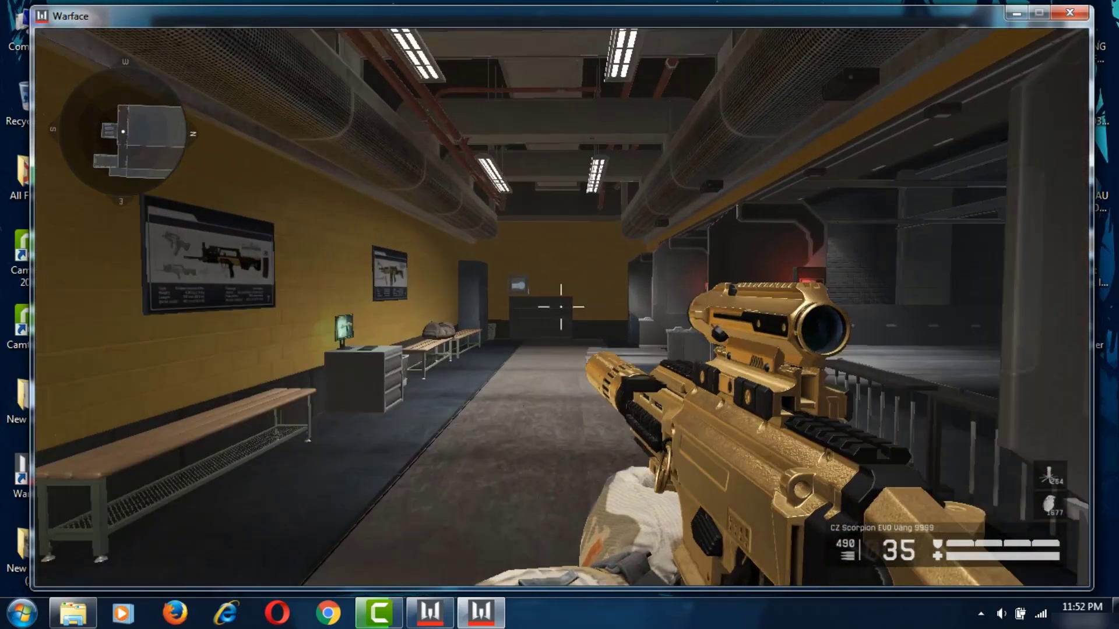
right_click(561, 307)
left_click_drag(561, 307, 563, 300)
left_click(564, 300)
- Reload with R, fire another scoped burst at the targets, then leave the range with Esc
right_click(564, 300)
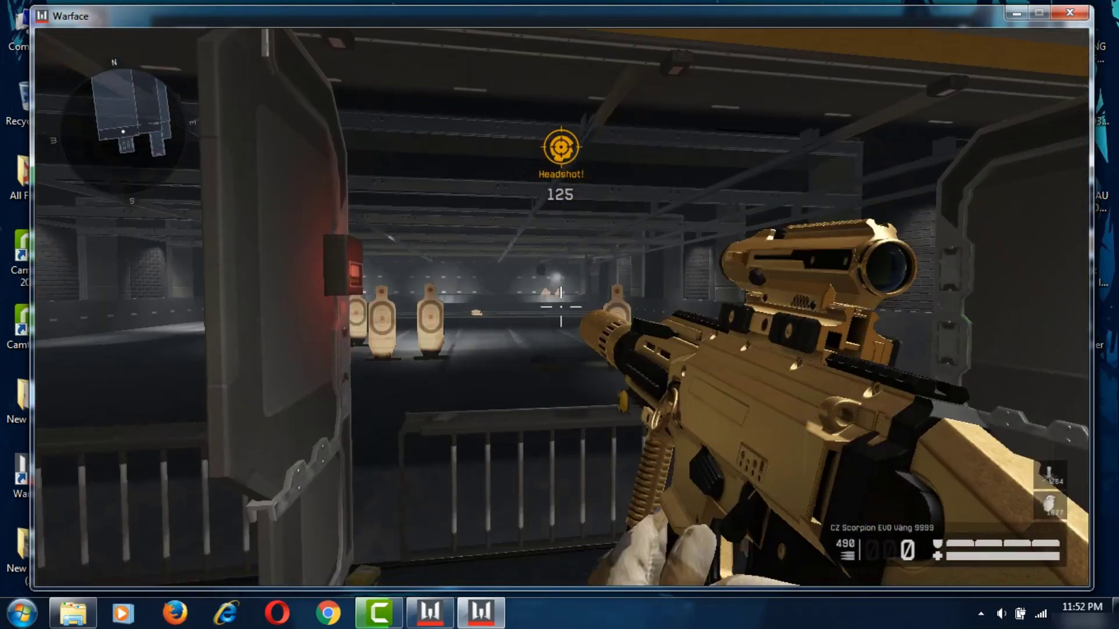
key("r")
right_click(561, 307)
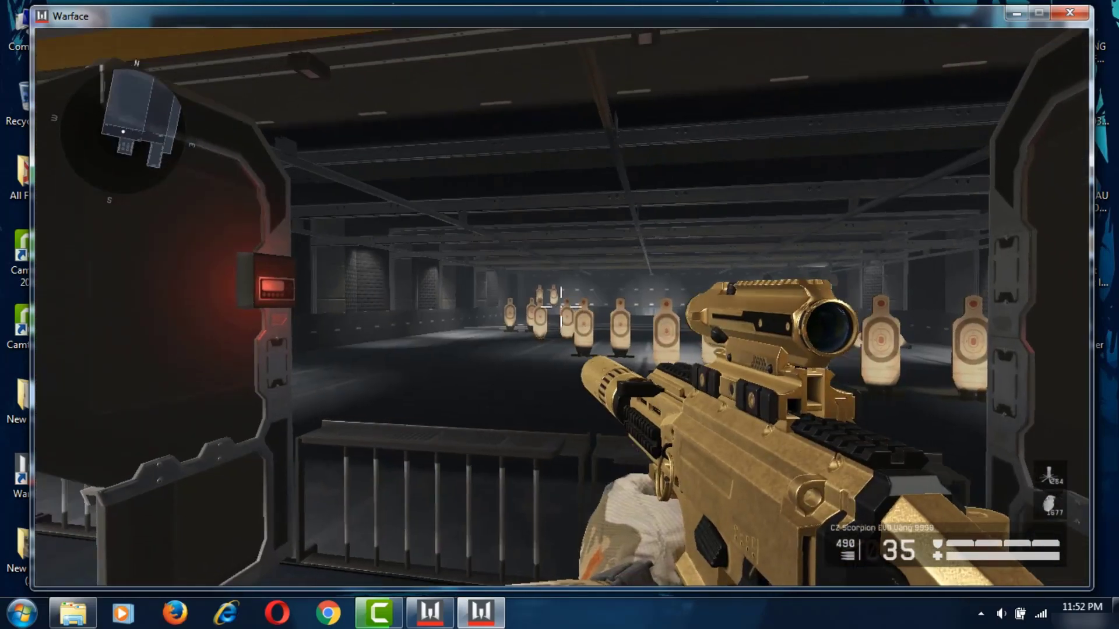
right_click(561, 307)
left_click_drag(562, 307, 562, 308)
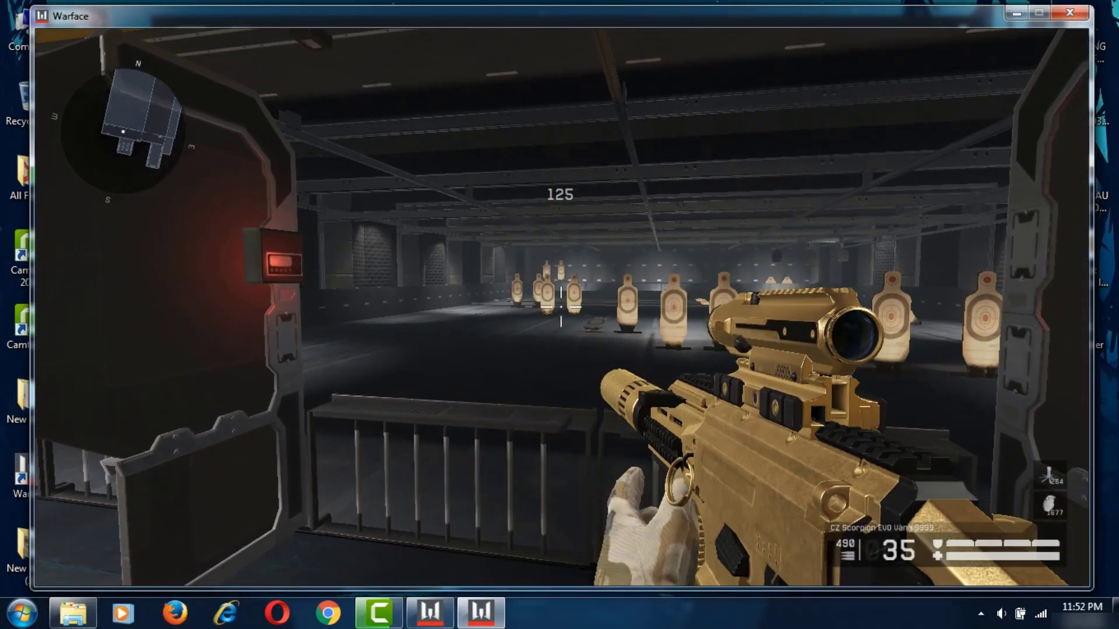
right_click(561, 307)
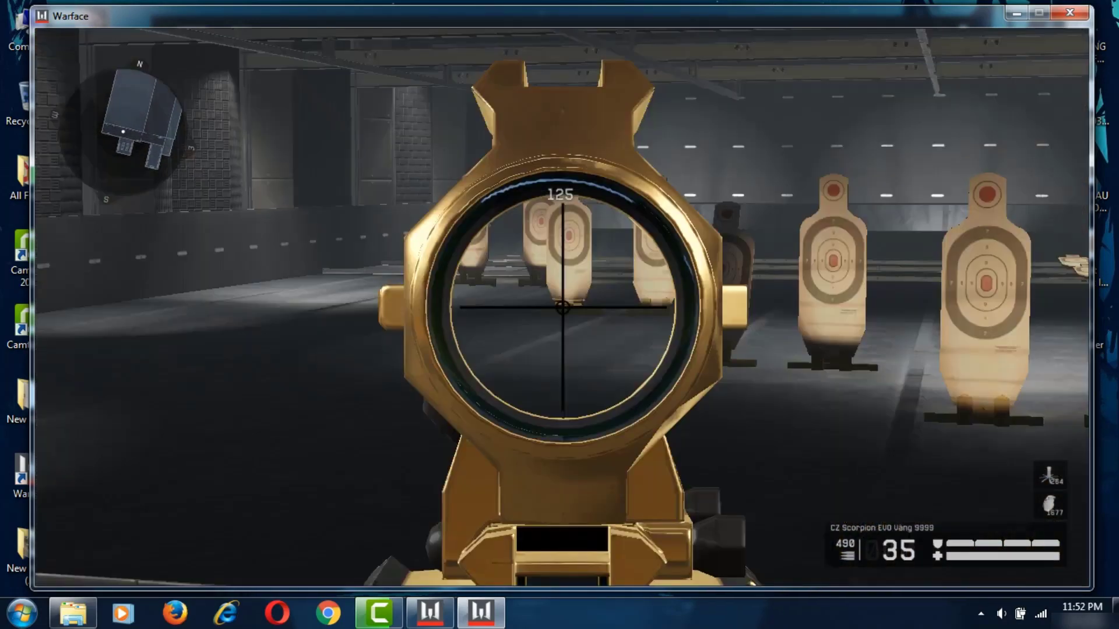
right_click(561, 307)
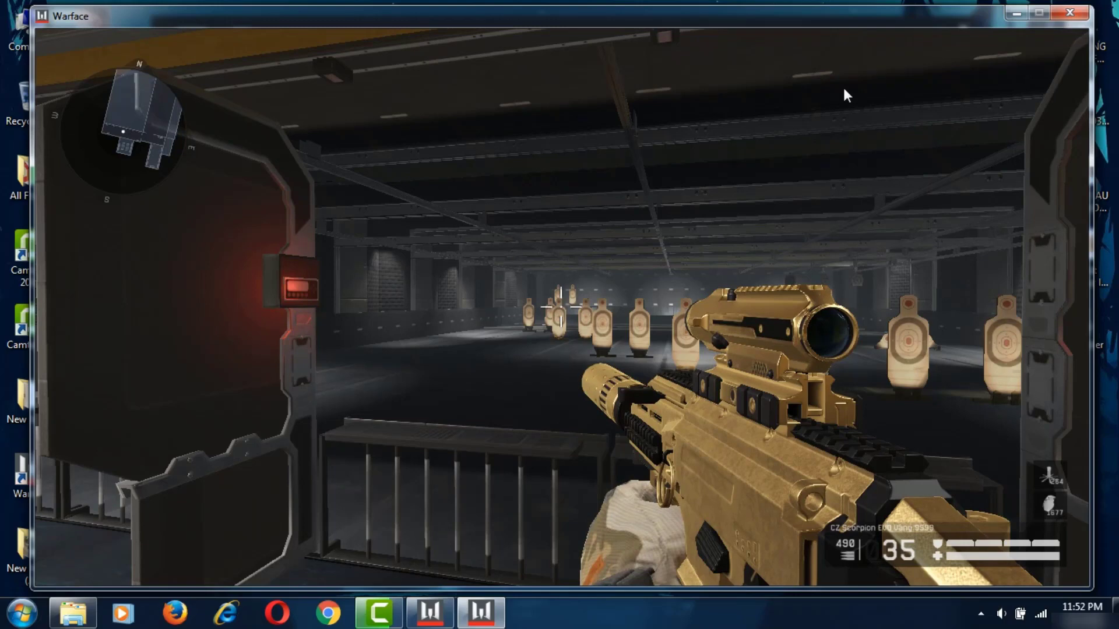
key("Escape")
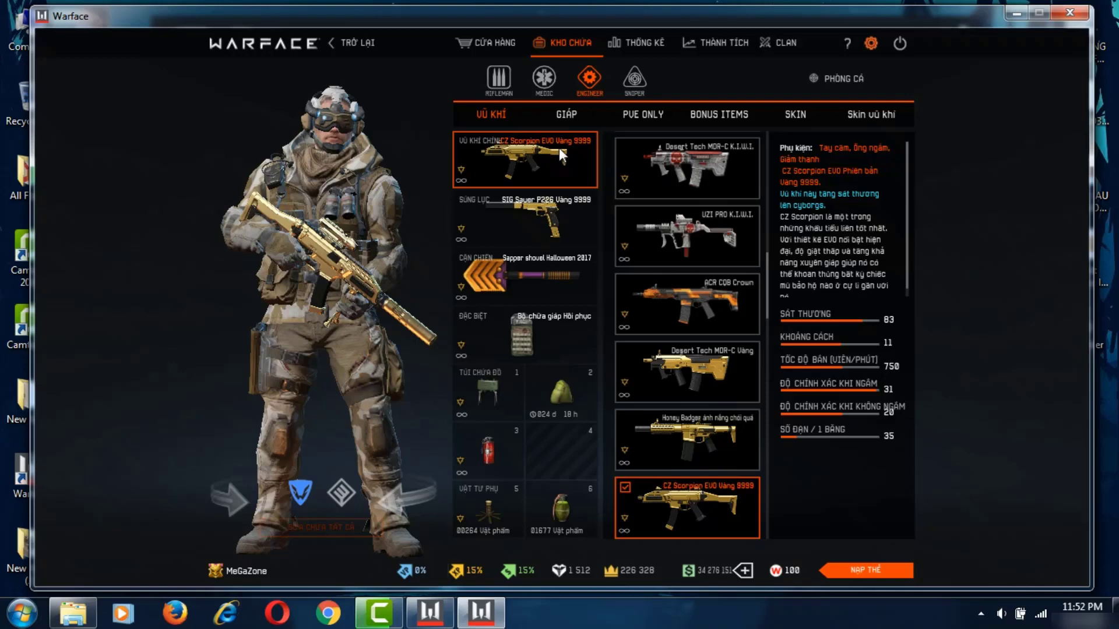
- Switch the graphics resolution to 800 X 600 (4 x 3) and keep the new setting
key("Escape")
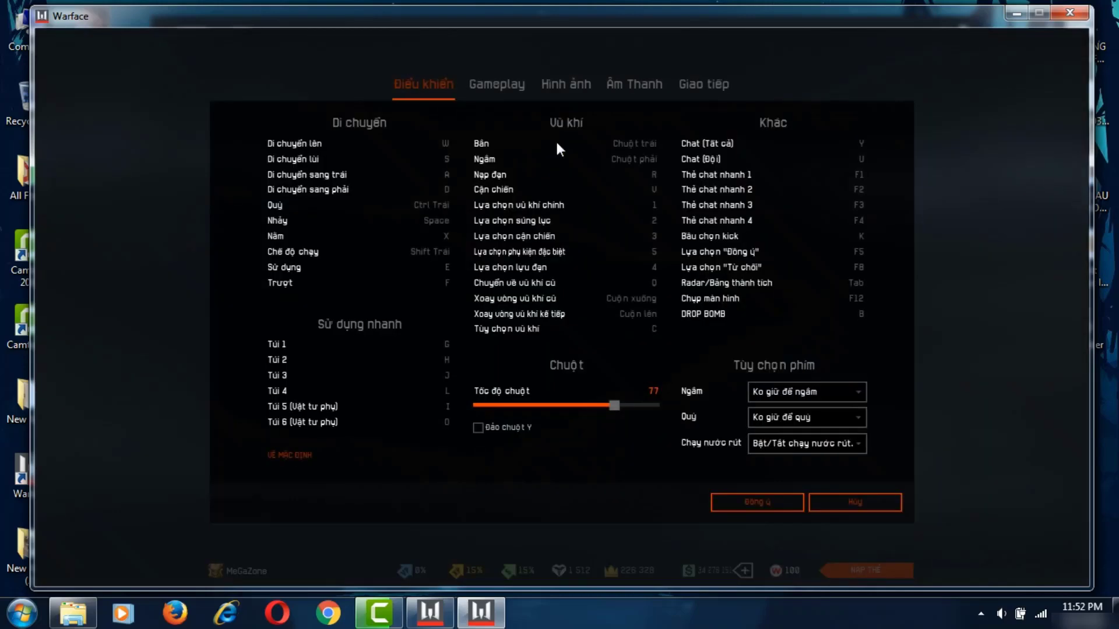
left_click(553, 90)
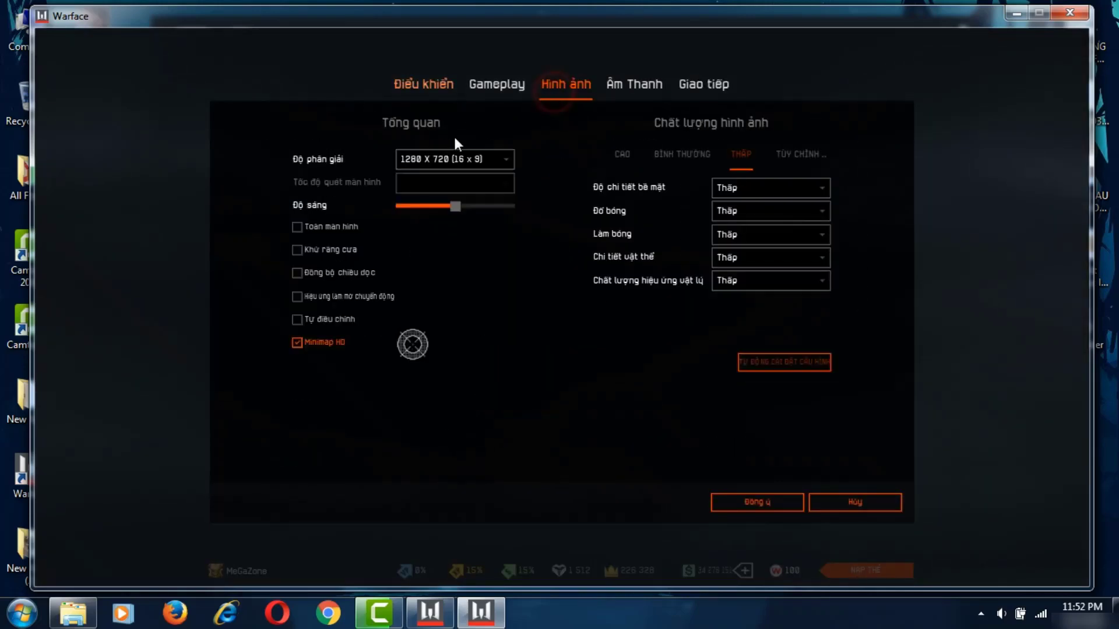
left_click(424, 157)
left_click(429, 180)
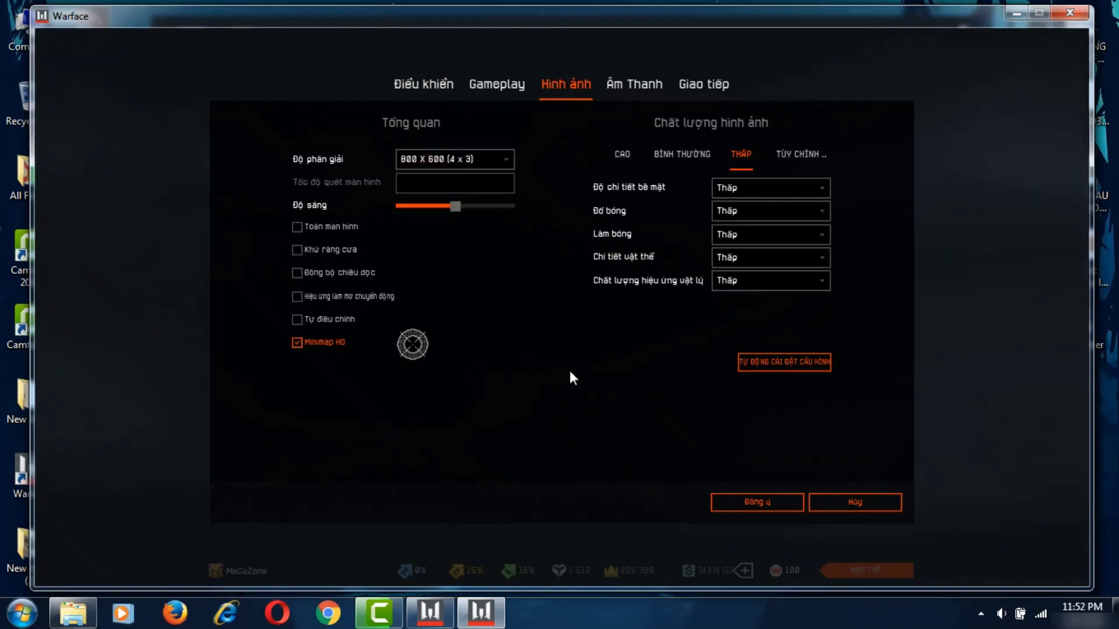
left_click(722, 499)
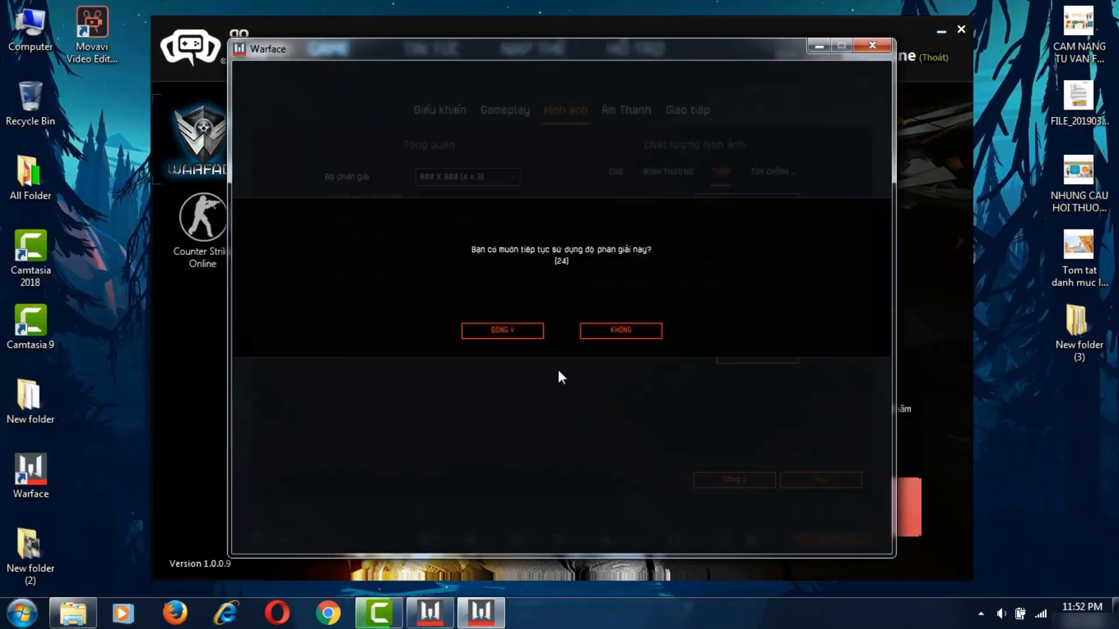
left_click(513, 330)
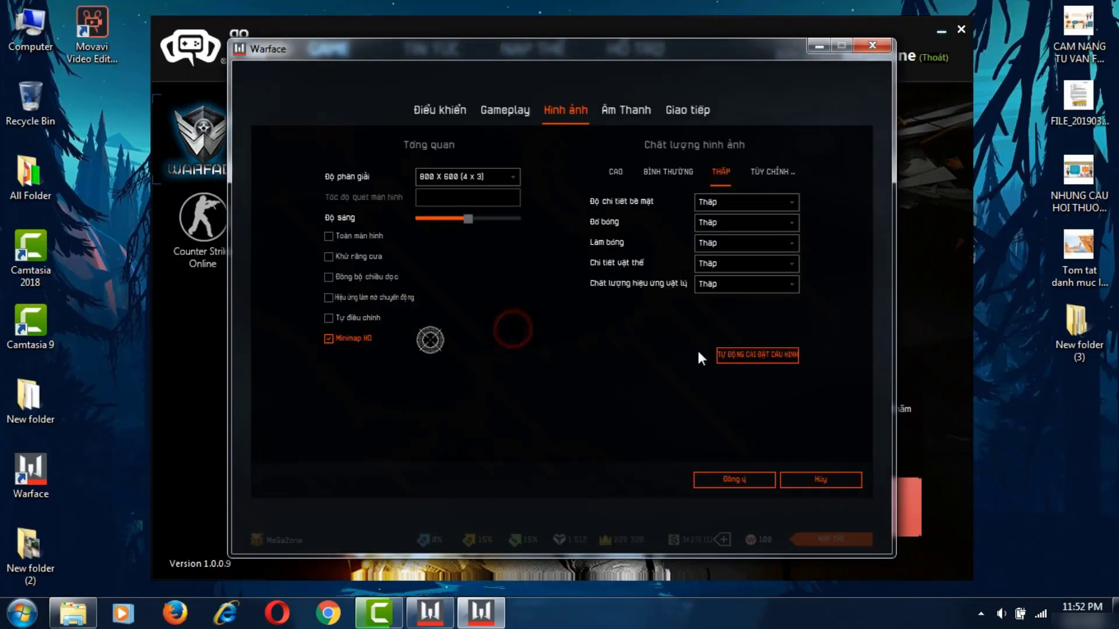
- Save the settings, re-enter the shooting range (PHÒNG CÁ) and aim through the scope at targets
left_click(721, 483)
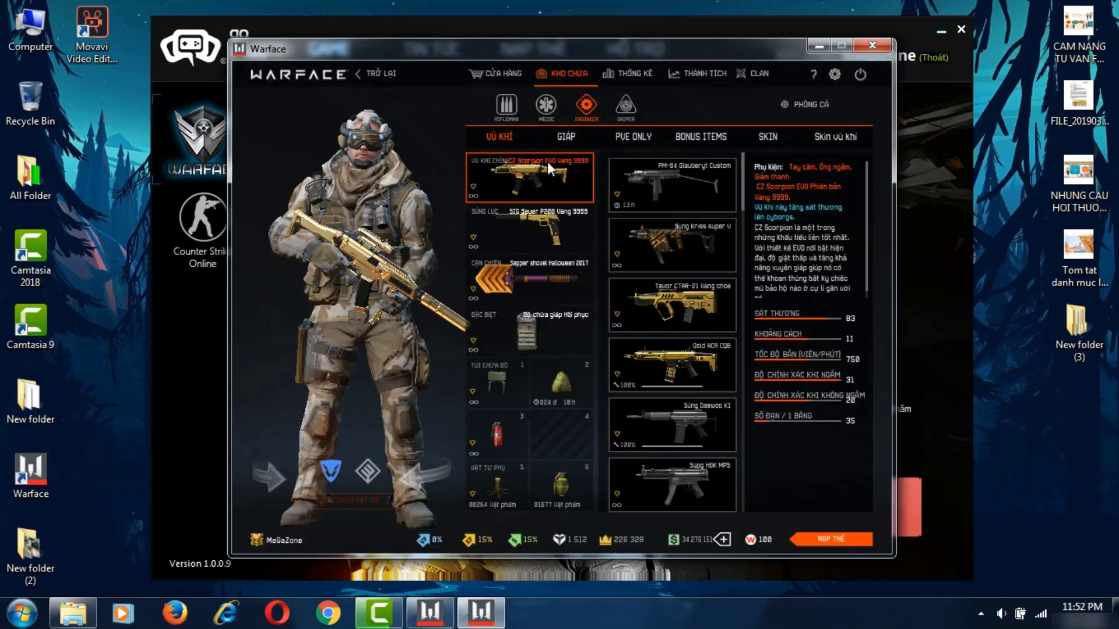
left_click(819, 113)
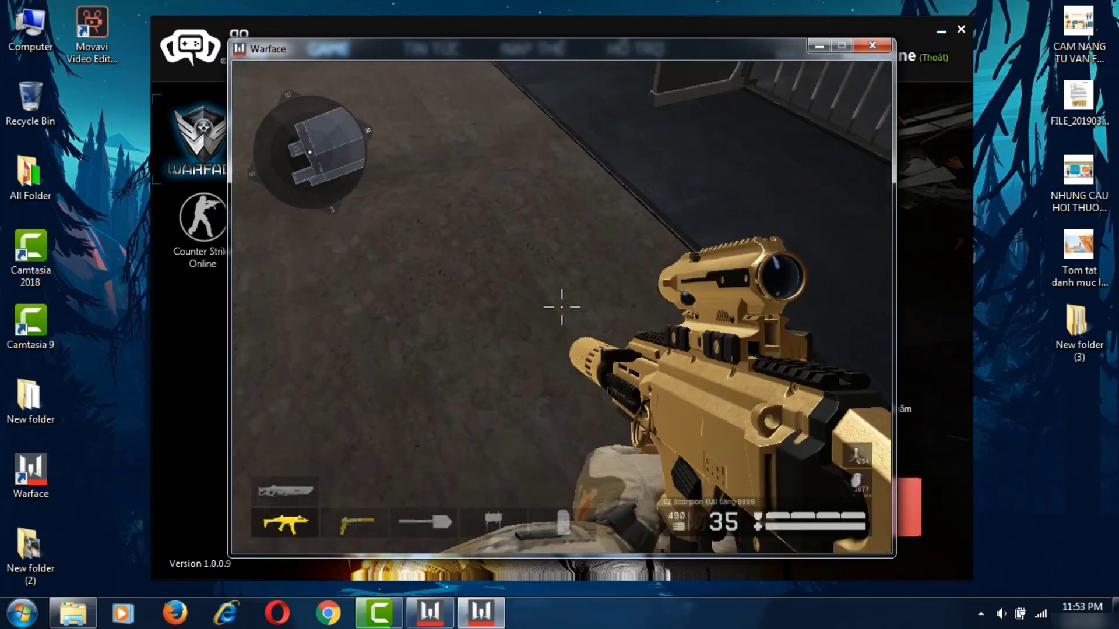
right_click(562, 307)
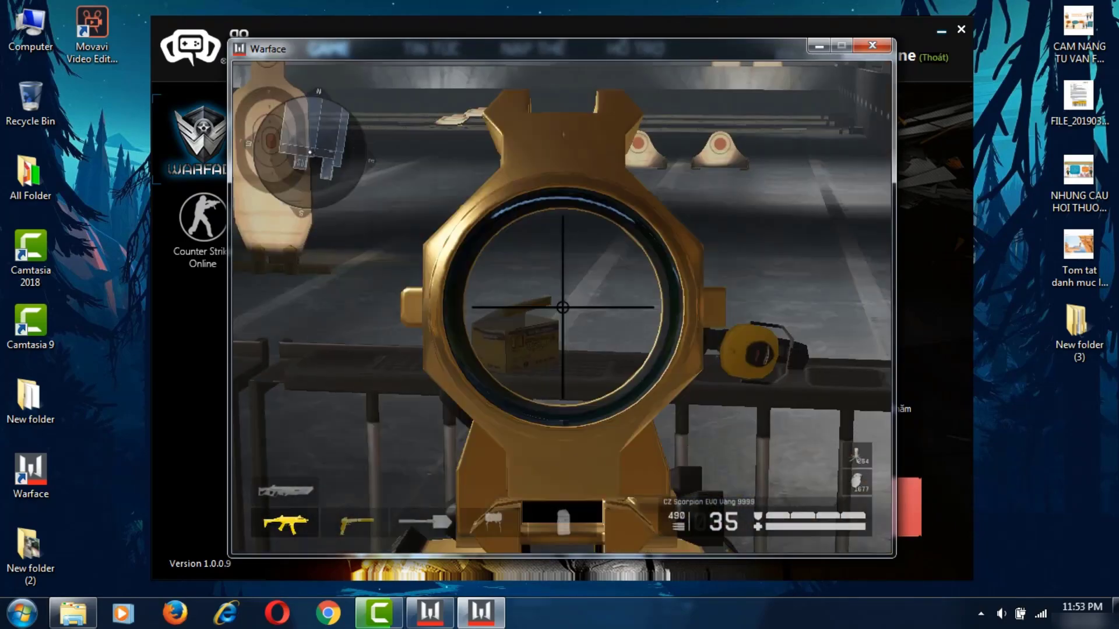